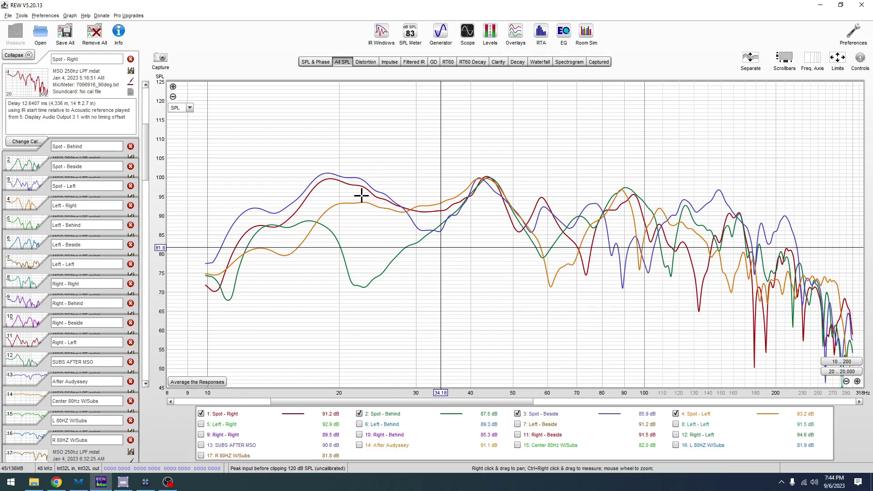
Step: Examine the overlaid SPL curves of the four Spot measurements at about 20 Hz and 60 Hz
{"action": "left_click_drag", "start_coordinate": [780, 241], "coordinate": [341, 244]}
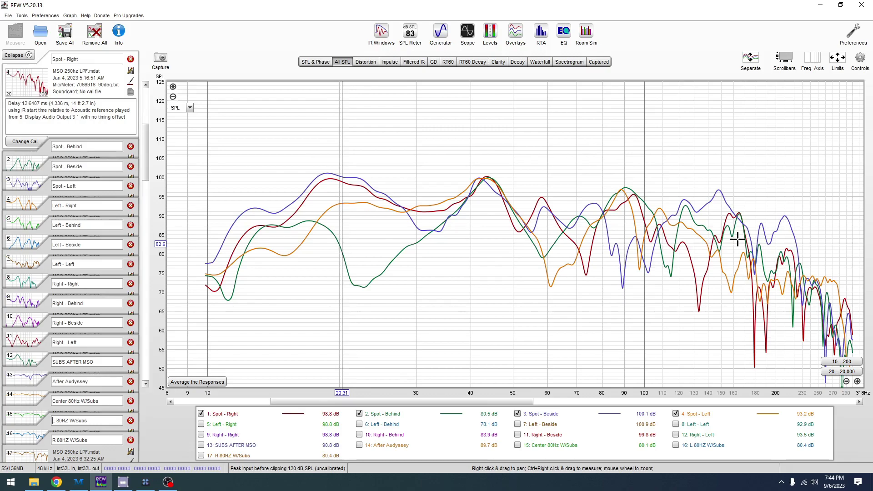
{"action": "left_click", "coordinate": [560, 226]}
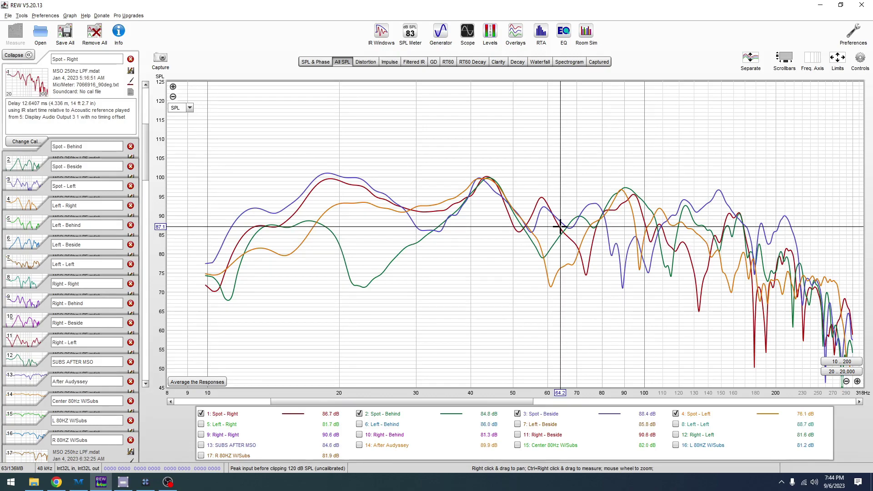
{"action": "left_click", "coordinate": [550, 226]}
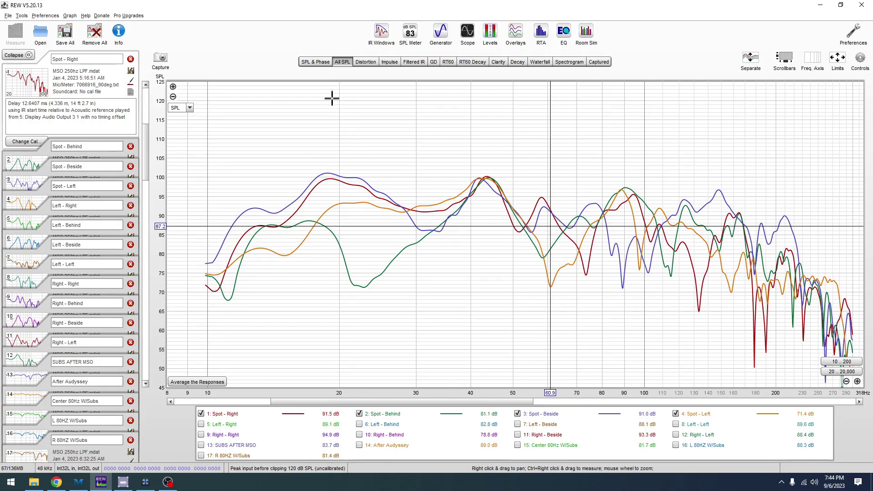
Step: Show the SPL and phase graph of Spot - Right and examine its phase wraps across the frequency range
{"action": "left_click", "coordinate": [315, 64]}
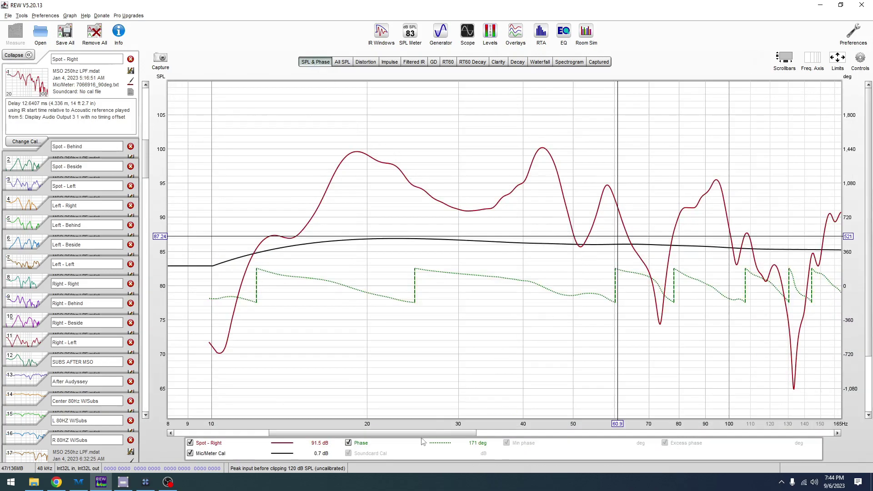
{"action": "scroll", "coordinate": [456, 386], "scroll_direction": "right", "scroll_amount": 4}
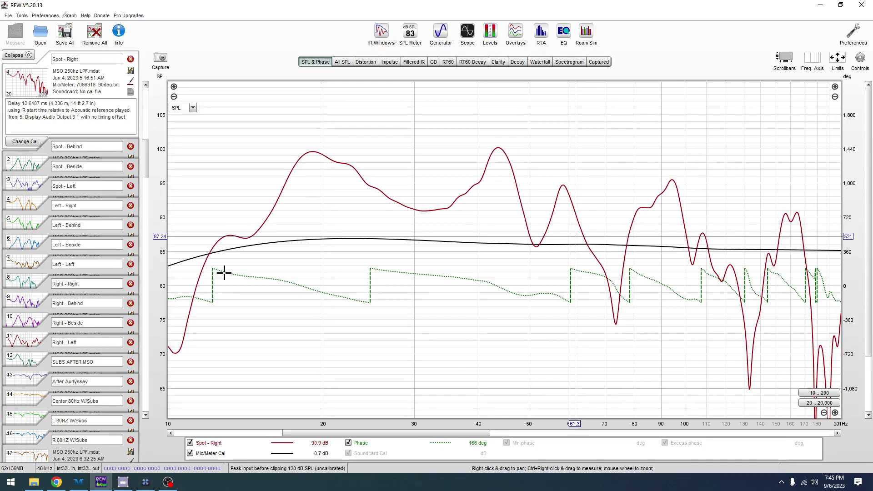
{"action": "left_click", "coordinate": [212, 270]}
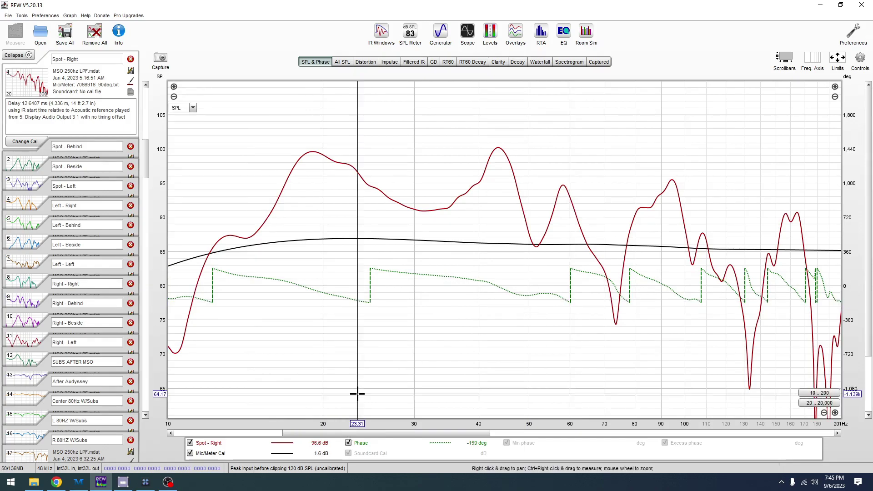
{"action": "left_click_drag", "start_coordinate": [331, 435], "coordinate": [369, 435]}
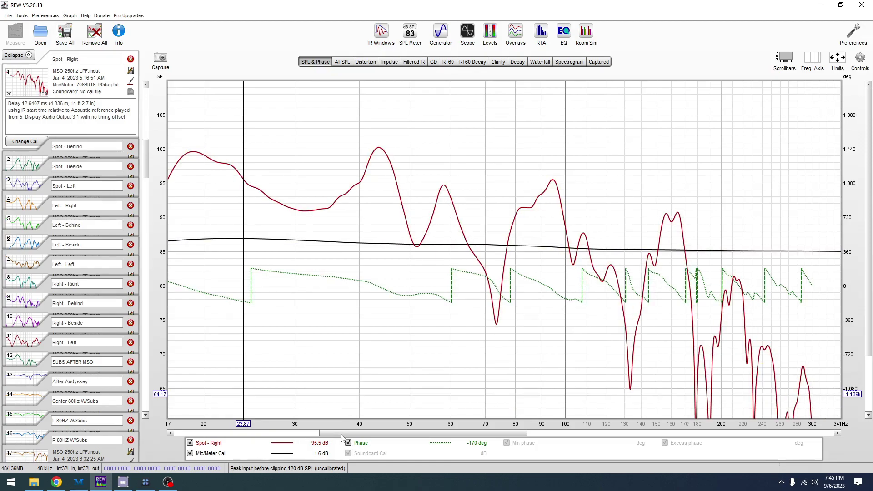
{"action": "left_click_drag", "start_coordinate": [343, 436], "coordinate": [340, 435]}
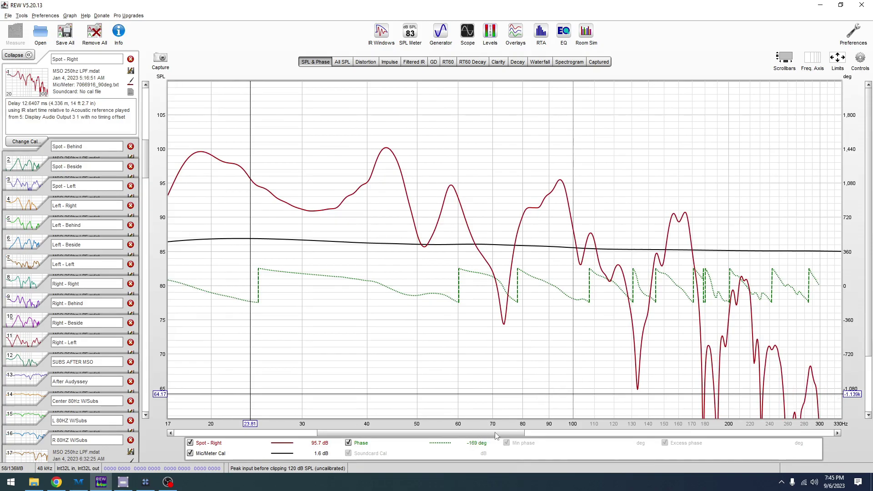
{"action": "left_click_drag", "start_coordinate": [495, 434], "coordinate": [503, 434]}
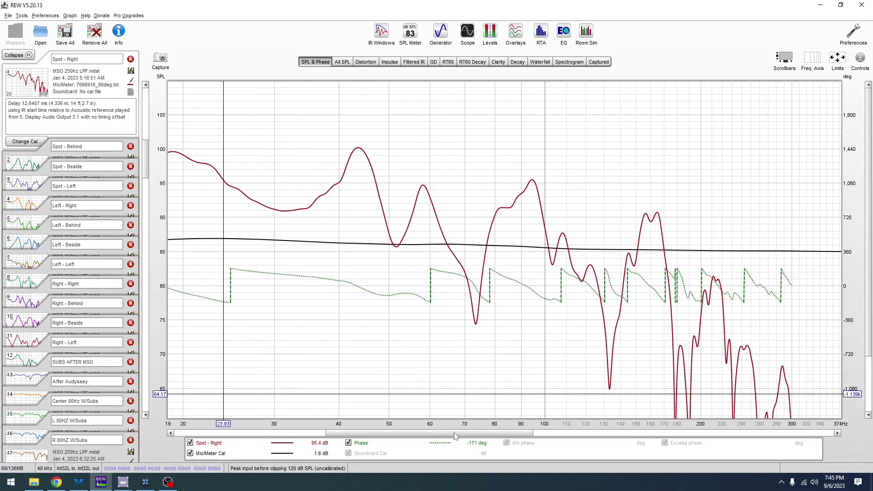
{"action": "left_click_drag", "start_coordinate": [457, 435], "coordinate": [409, 435]}
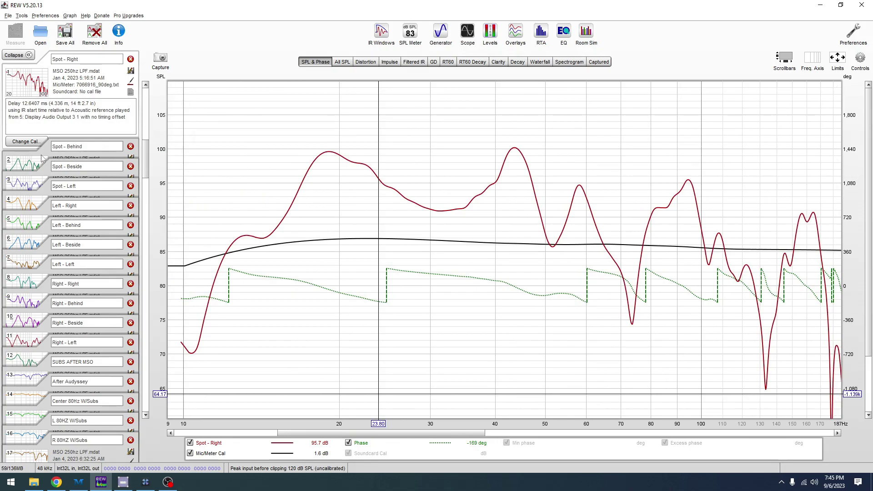
Step: Compare the individual SPL and phase traces of Spot - Behind, Spot - Beside and Spot - Left, returning to Spot - Right
{"action": "mouse_move", "coordinate": [42, 157]}
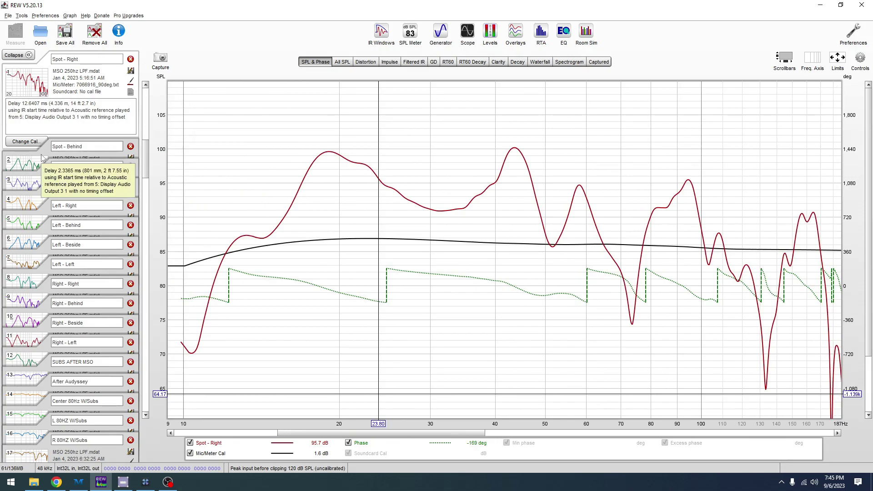
{"action": "left_click", "coordinate": [44, 164]}
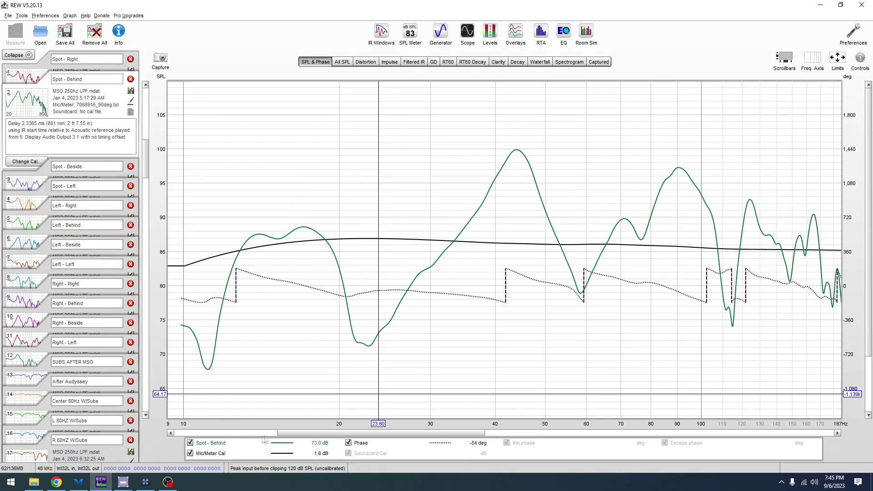
{"action": "left_click_drag", "start_coordinate": [285, 438], "coordinate": [332, 439]}
{"action": "left_click", "coordinate": [41, 174]}
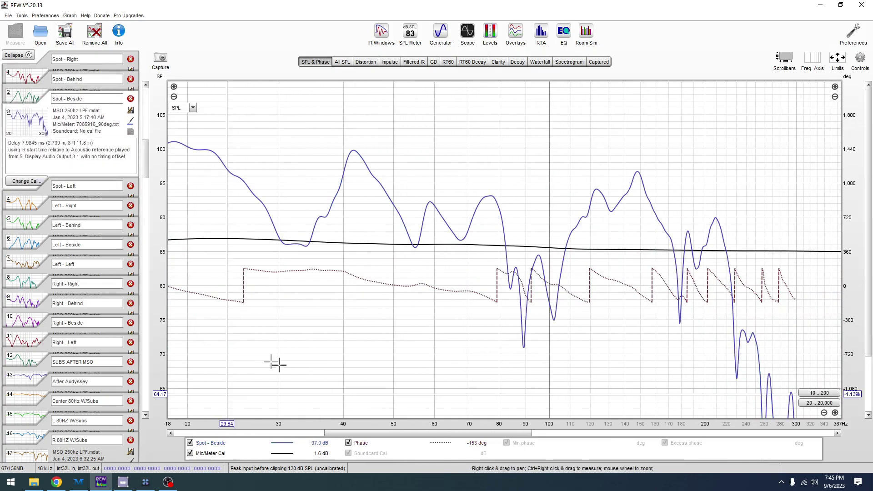
{"action": "left_click_drag", "start_coordinate": [389, 437], "coordinate": [343, 438]}
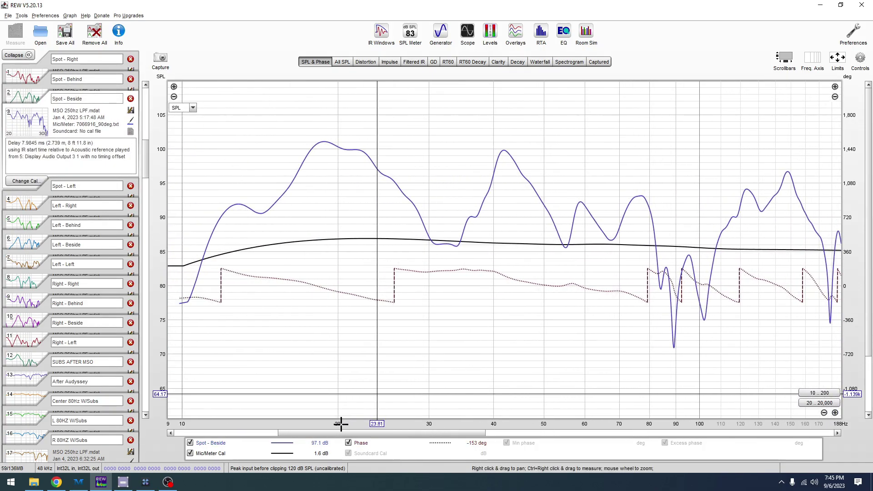
{"action": "left_click", "coordinate": [43, 202]}
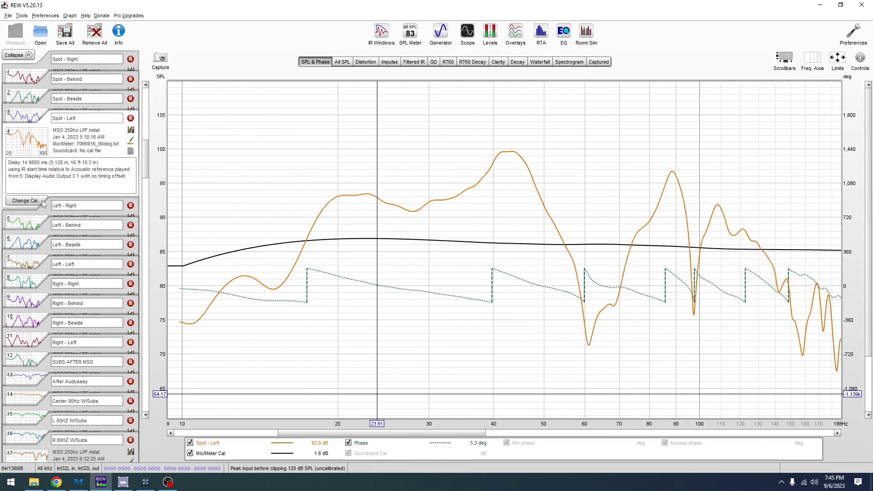
{"action": "left_click", "coordinate": [40, 119]}
{"action": "left_click", "coordinate": [36, 99]}
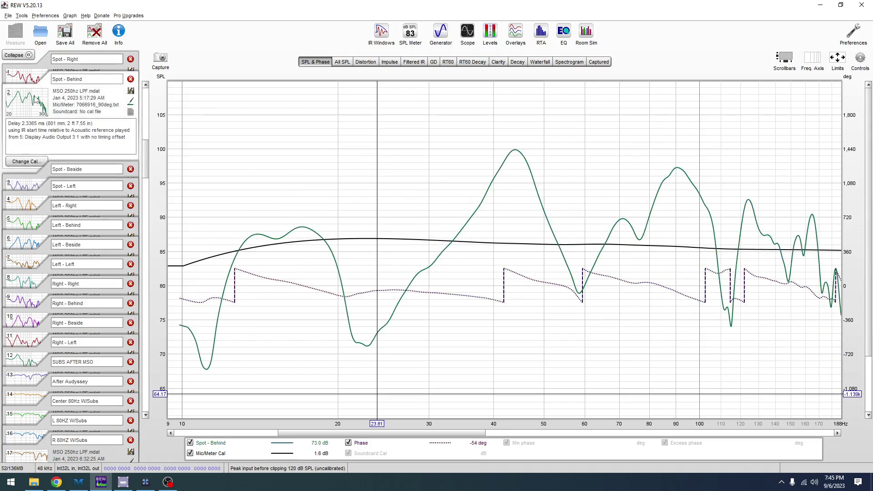
{"action": "left_click", "coordinate": [34, 73]}
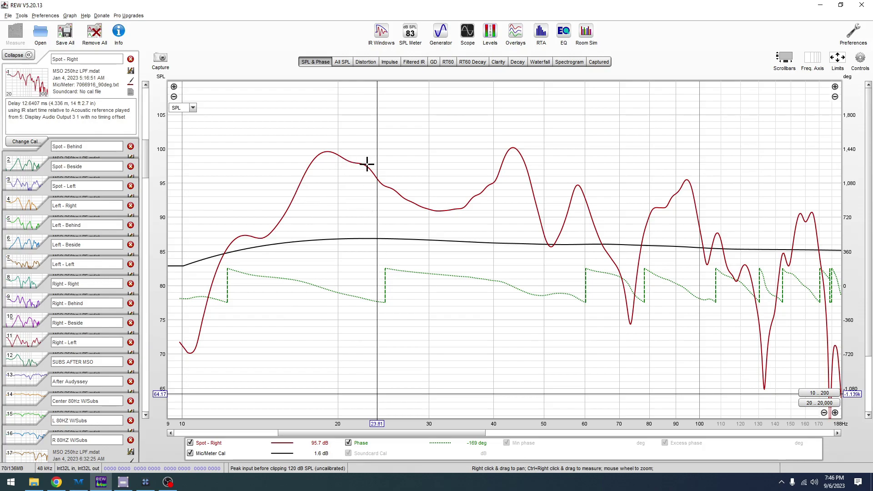
Step: Return to the overlaid SPL graph of all measurements and open the Alignment tool
{"action": "left_click", "coordinate": [342, 63]}
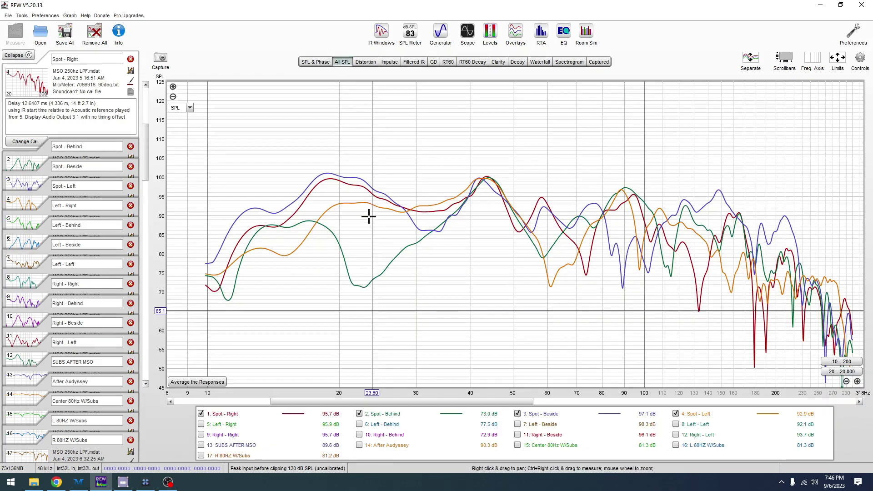
{"action": "left_click", "coordinate": [860, 59]}
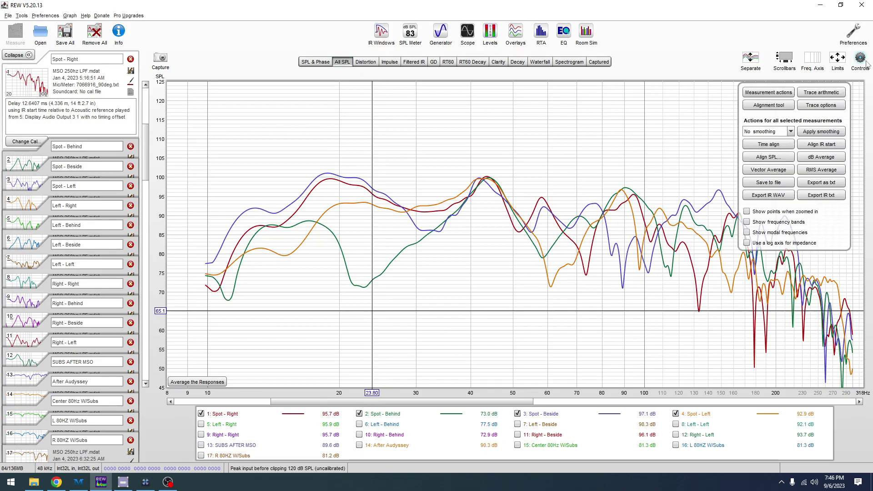
{"action": "left_click", "coordinate": [768, 105]}
{"action": "left_click_drag", "start_coordinate": [205, 155], "coordinate": [209, 134]}
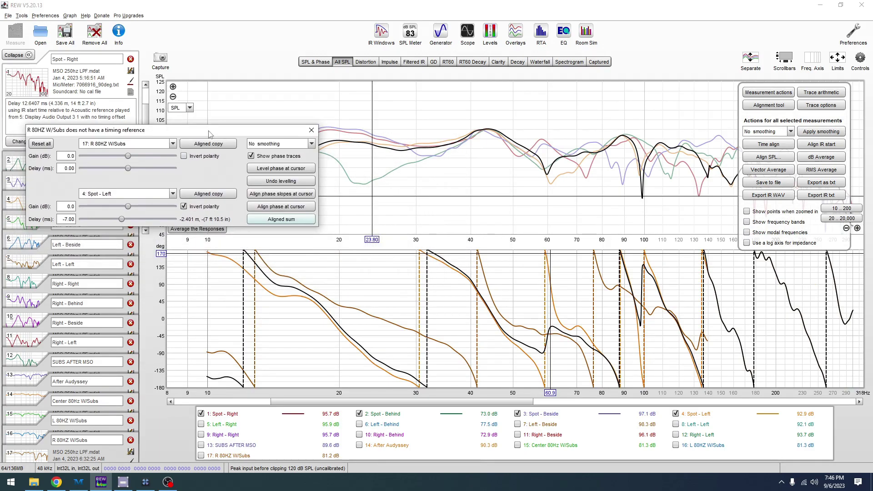
Step: Choose 1: Spot - Right and 2: Spot - Behind as the measurements to align, and invert the polarity of Spot - Behind
{"action": "left_click", "coordinate": [131, 144]}
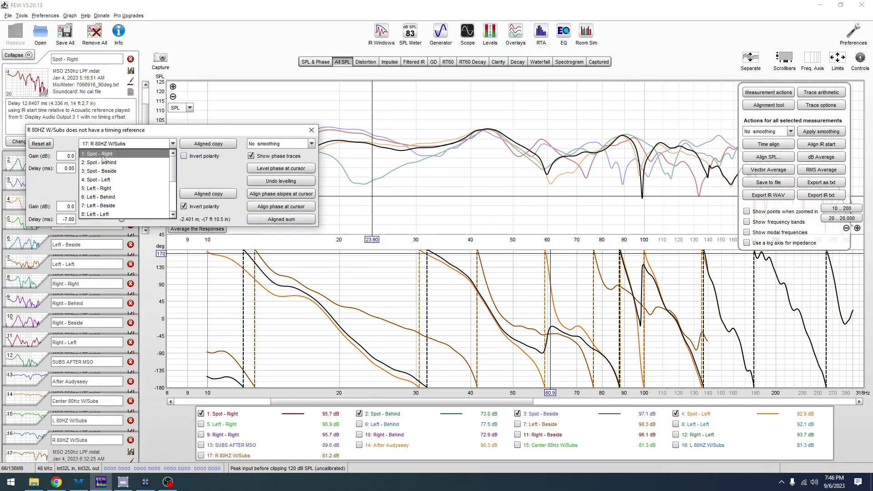
{"action": "left_click", "coordinate": [105, 156]}
{"action": "left_click", "coordinate": [119, 195]}
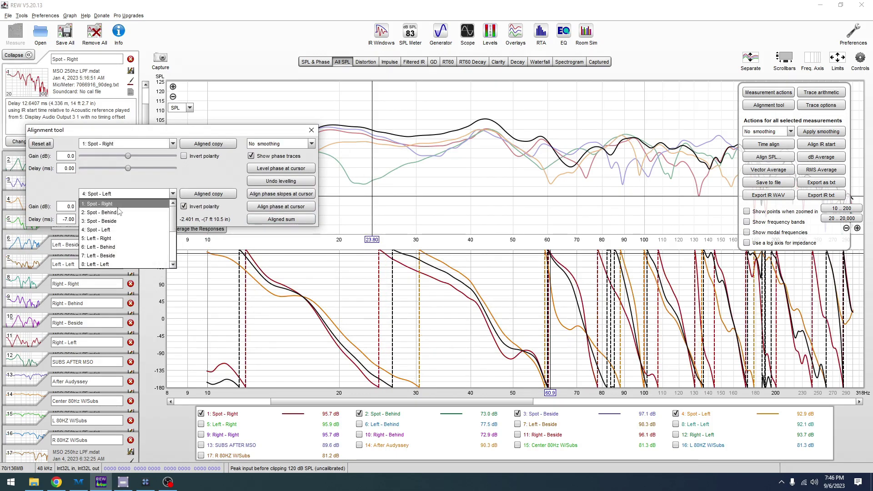
{"action": "left_click", "coordinate": [116, 213]}
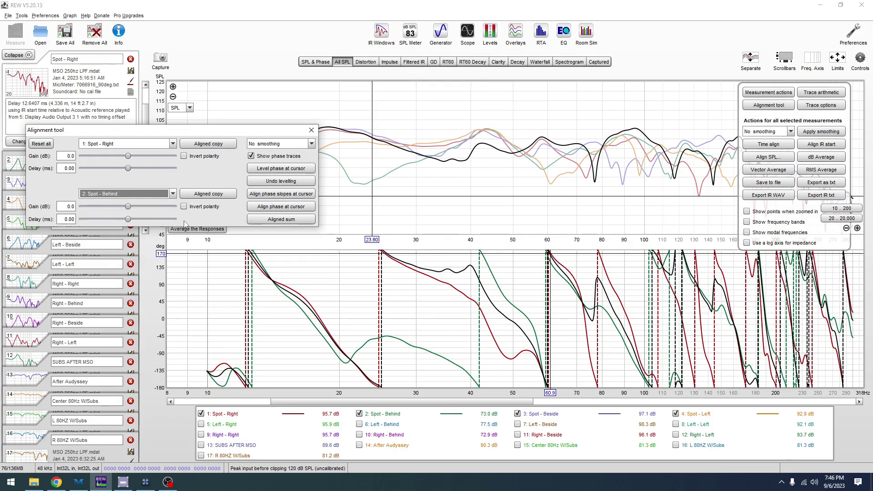
{"action": "left_click", "coordinate": [184, 206]}
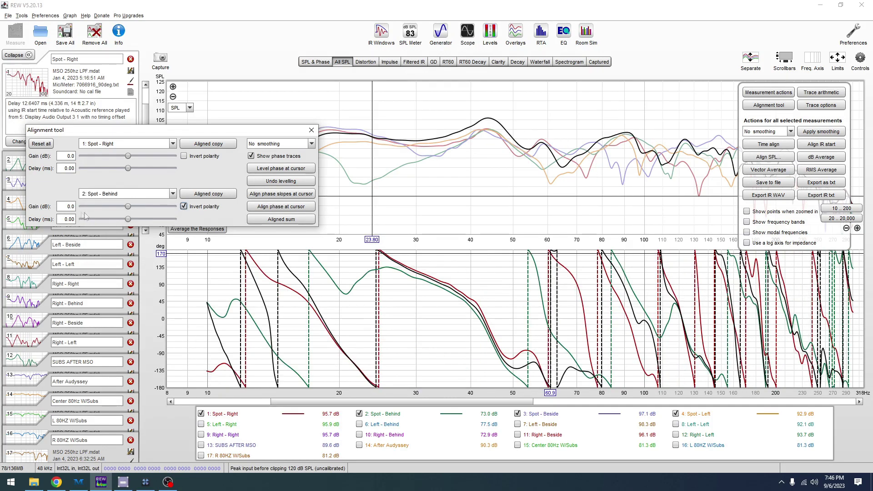
Step: Compare the phase traces of Spot - Right and the inverted Spot - Behind between about 15 Hz and 37 Hz
{"action": "left_click", "coordinate": [385, 265]}
{"action": "left_click", "coordinate": [283, 288]}
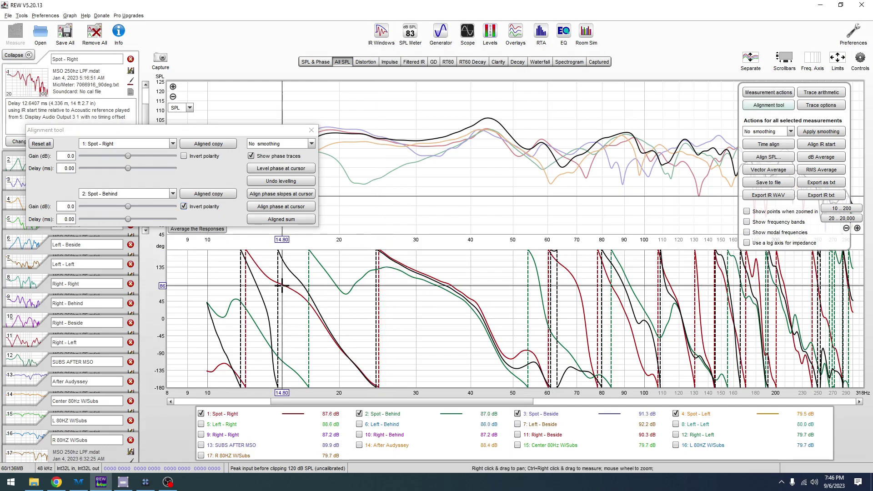
{"action": "left_click", "coordinate": [315, 274]}
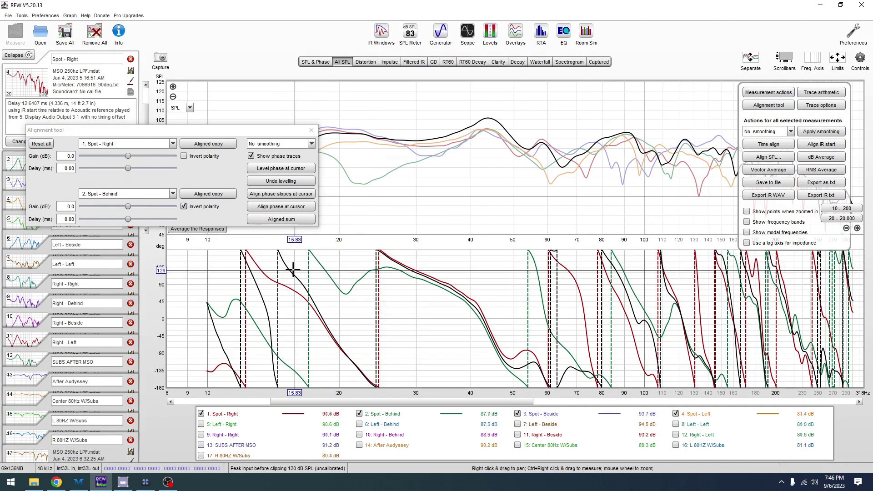
{"action": "left_click", "coordinate": [410, 272]}
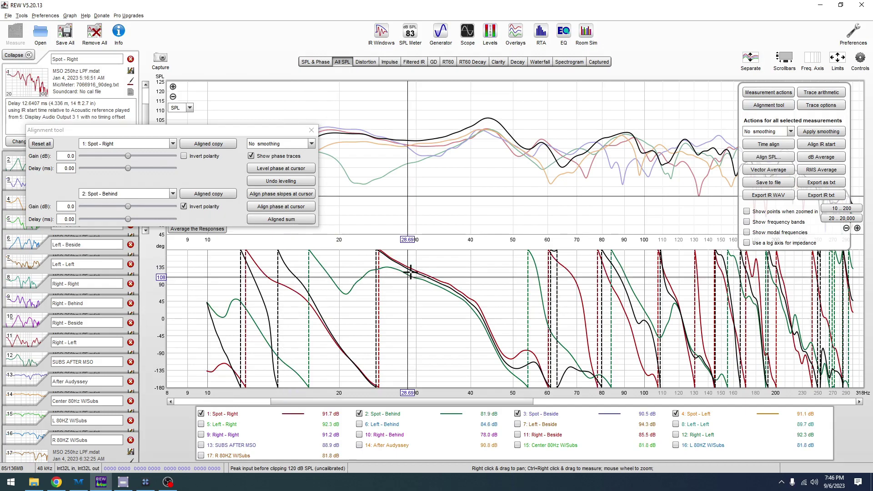
{"action": "left_click", "coordinate": [456, 292]}
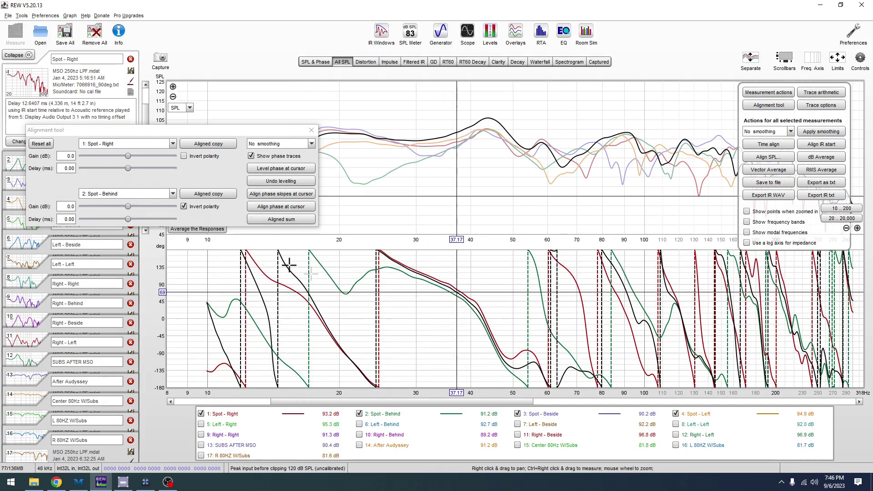
Step: Try delays of -19 ms and -29 ms on Spot - Right, resetting the delay to 0 ms each time
{"action": "left_click_drag", "start_coordinate": [130, 170], "coordinate": [113, 179]}
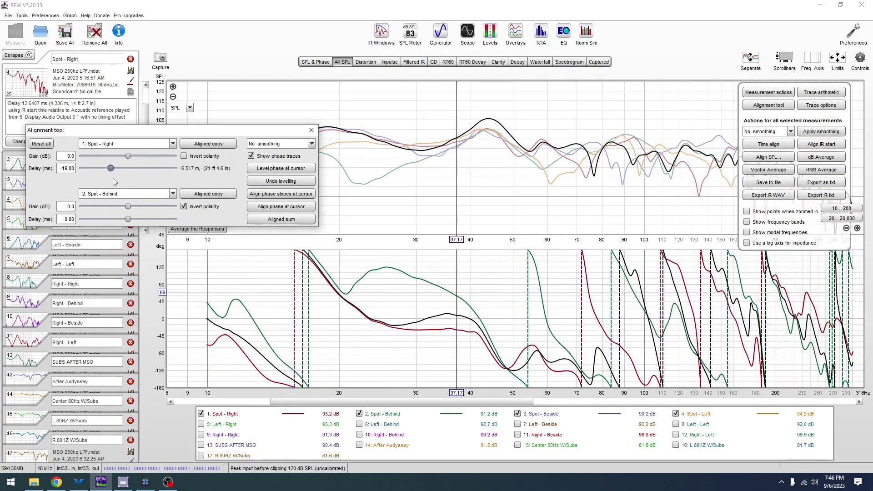
{"action": "key", "text": "shift+Tab"}
{"action": "type", "text": "0"}
{"action": "key", "text": "Return"}
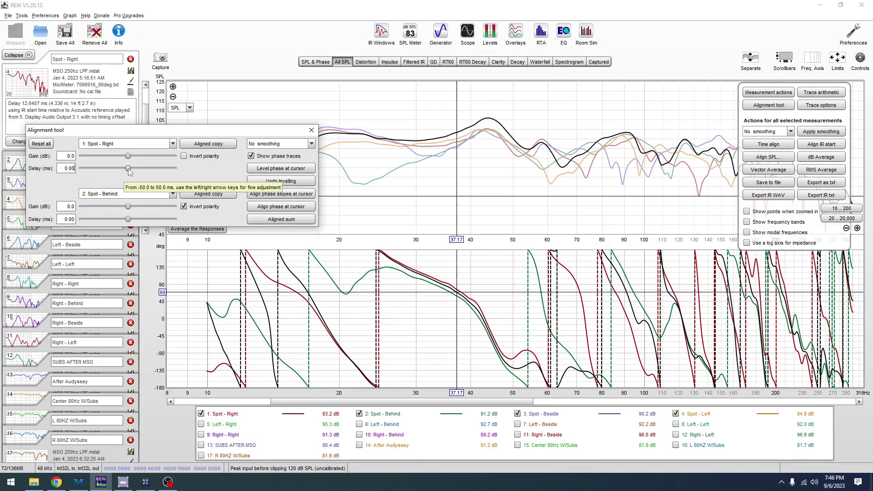
{"action": "left_click_drag", "start_coordinate": [130, 170], "coordinate": [102, 171]}
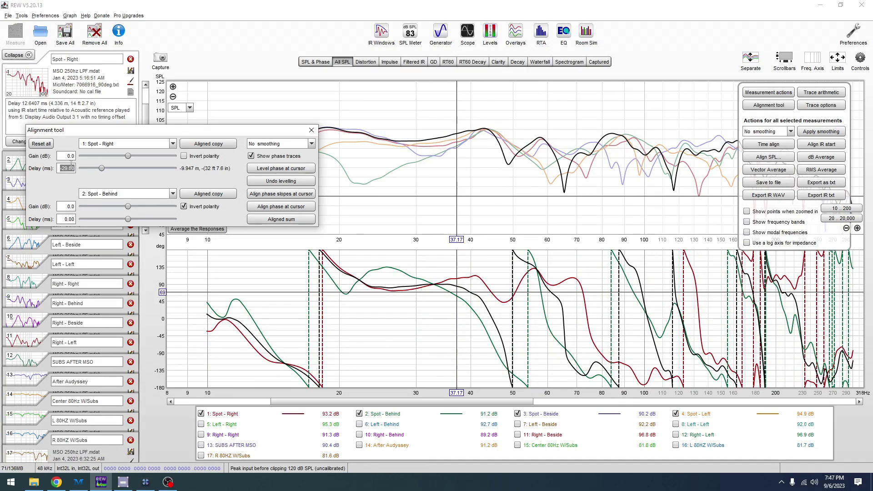
{"action": "type", "text": "0"}
{"action": "key", "text": "Return"}
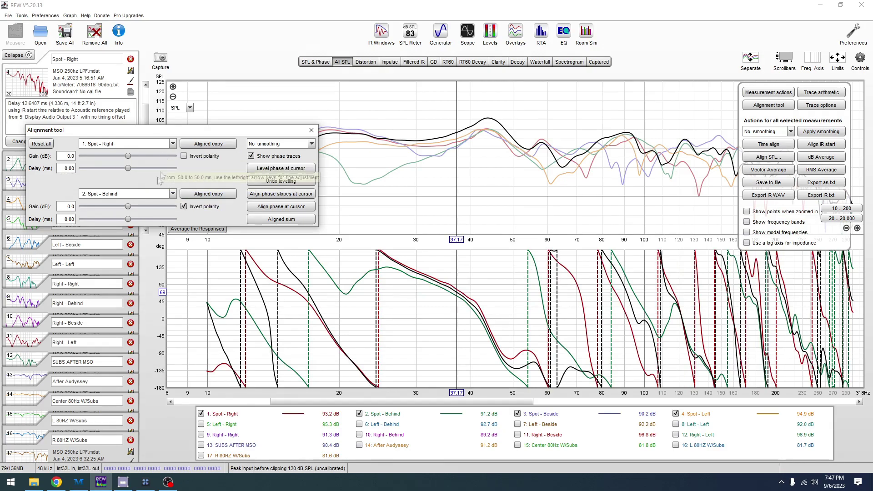
Step: Hide the graph controls and set the delay of Spot - Behind to -2 ms, inspecting the aligned phase traces
{"action": "left_click", "coordinate": [865, 66]}
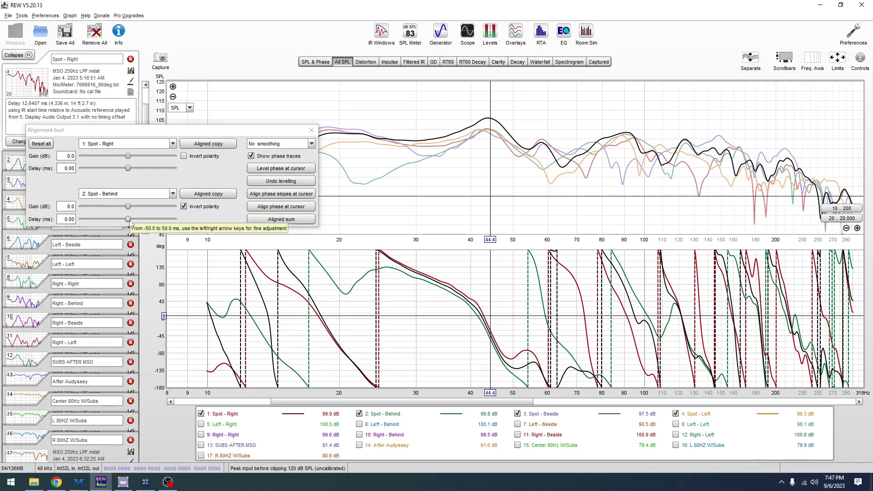
{"action": "mouse_move", "coordinate": [129, 221]}
{"action": "left_mouse_down"}
{"action": "mouse_move", "coordinate": [153, 232]}
{"action": "mouse_move", "coordinate": [126, 234]}
{"action": "left_mouse_up"}
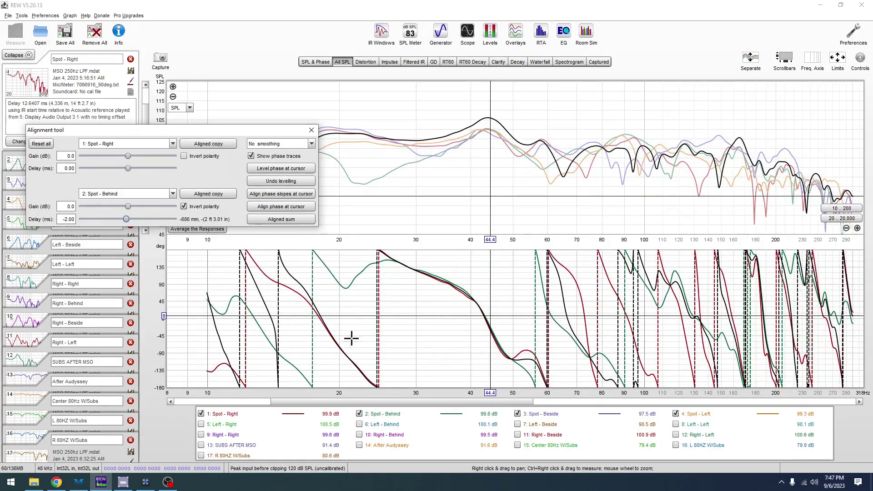
{"action": "left_click_drag", "start_coordinate": [335, 310], "coordinate": [476, 330]}
Step: Set the delay of Spot - Behind to 24.5 ms and inspect the phase traces near 66 Hz
{"action": "left_click_drag", "start_coordinate": [126, 223], "coordinate": [150, 230]}
{"action": "left_click", "coordinate": [575, 321]}
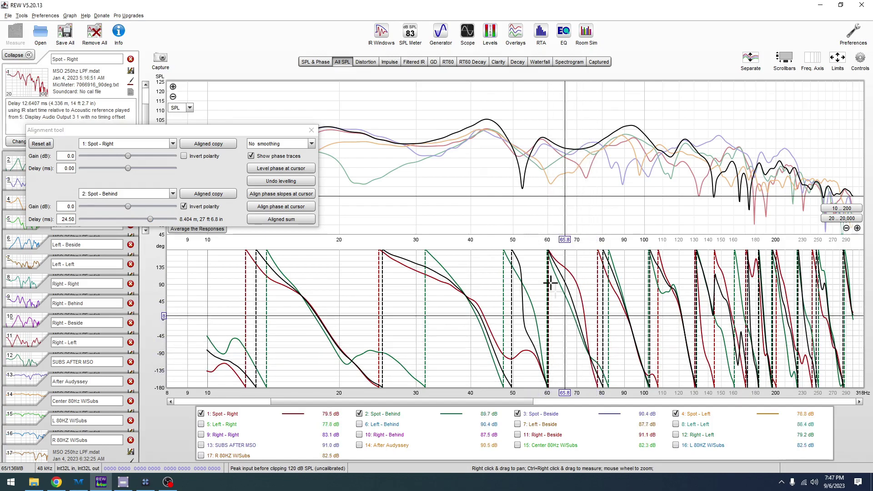
Step: Compare the phase traces of Spot - Right and Spot - Behind between about 65 Hz and 130 Hz
{"action": "left_click", "coordinate": [611, 383]}
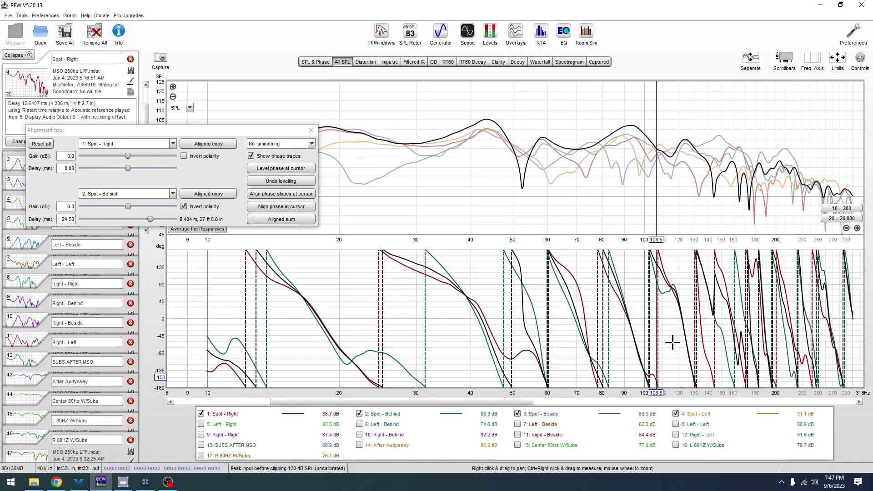
{"action": "left_click", "coordinate": [690, 368]}
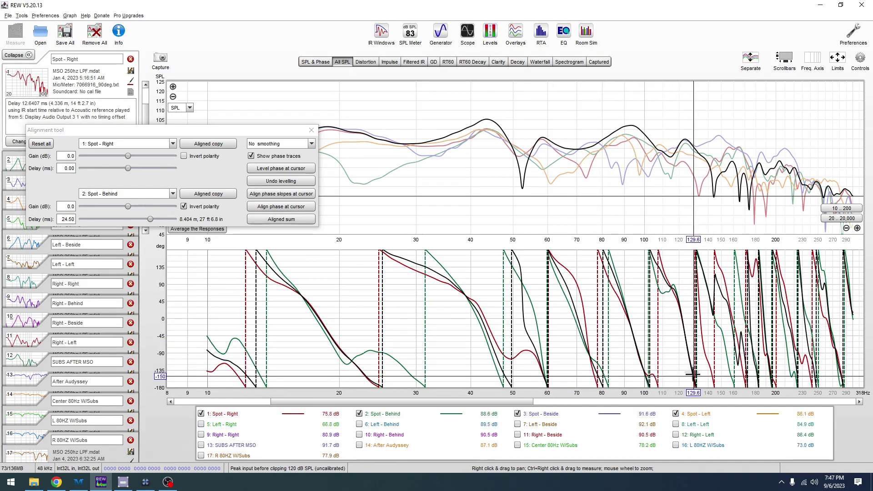
{"action": "left_click", "coordinate": [613, 291]}
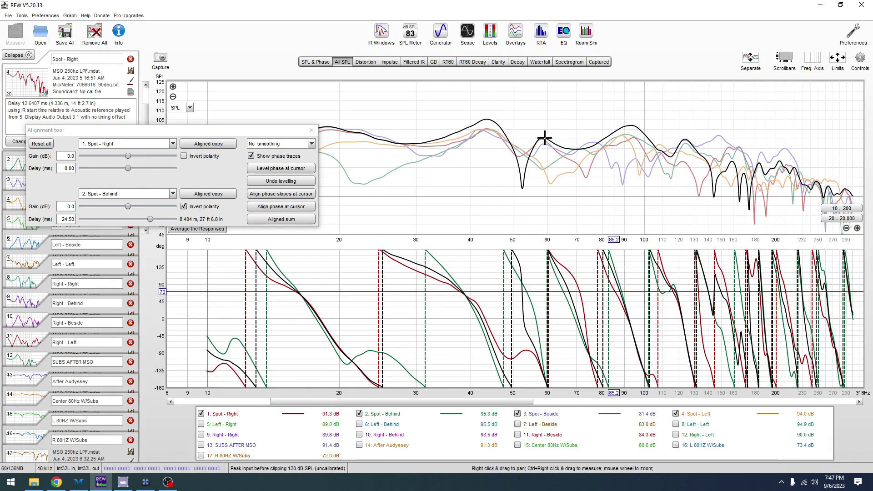
{"action": "left_click", "coordinate": [578, 321]}
Step: Hide the Spot - Beside and Spot - Left measurements from the graph
{"action": "left_click", "coordinate": [517, 424]}
{"action": "left_click", "coordinate": [517, 424]}
{"action": "left_click", "coordinate": [517, 414]}
{"action": "left_click", "coordinate": [676, 414]}
Step: Examine the dip in the predicted sum between about 50 Hz and 67 Hz
{"action": "key", "text": "Right"}
{"action": "key", "text": "Right"}
{"action": "key", "text": "Right"}
{"action": "key", "text": "Right"}
{"action": "key", "text": "Right"}
{"action": "key", "text": "Right"}
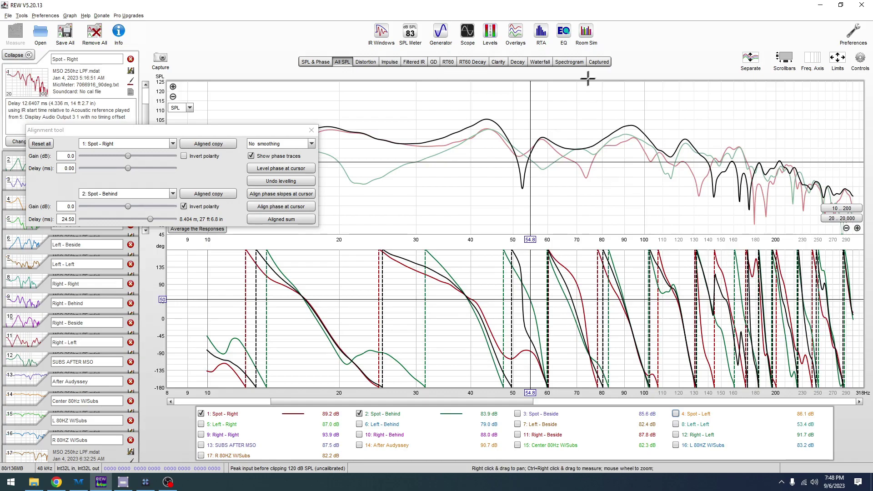
{"action": "left_click", "coordinate": [552, 182]}
{"action": "left_click", "coordinate": [523, 167]}
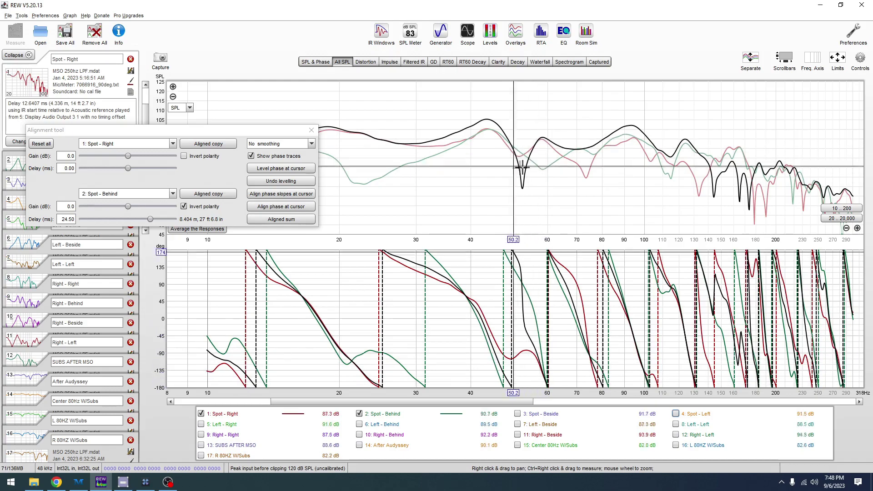
{"action": "left_click", "coordinate": [569, 219]}
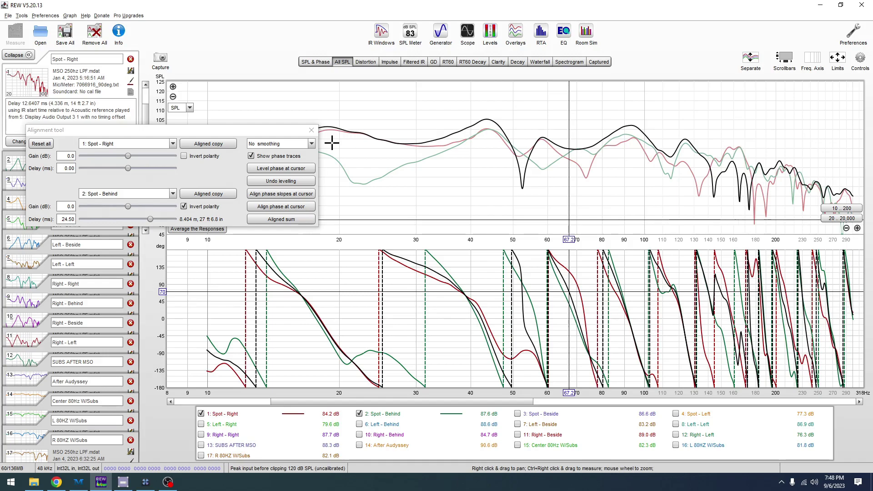
Step: Try a delay of 15 ms on Spot - Behind and inspect the resulting phase traces
{"action": "left_click", "coordinate": [73, 220]}
{"action": "left_click", "coordinate": [64, 187]}
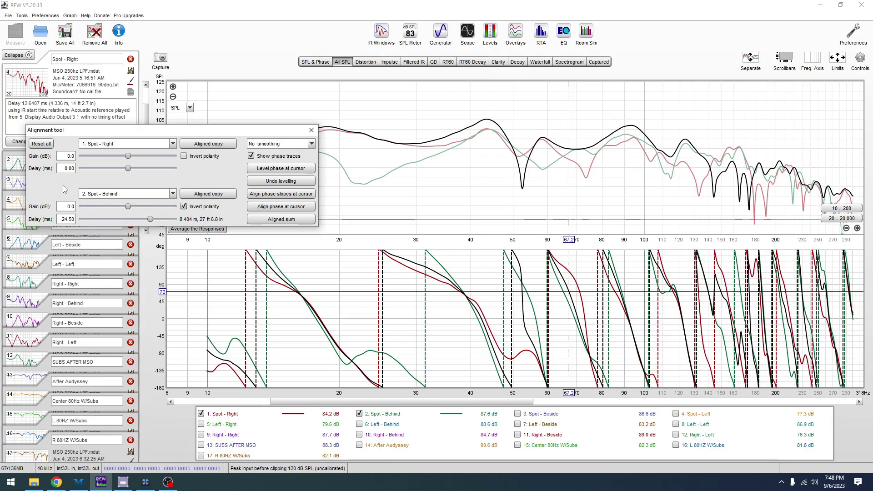
{"action": "left_click", "coordinate": [75, 220]}
{"action": "key", "text": "BackSpace"}
{"action": "key", "text": "BackSpace"}
{"action": "key", "text": "BackSpace"}
{"action": "key", "text": "BackSpace"}
{"action": "key", "text": "BackSpace"}
{"action": "type", "text": "15"}
{"action": "key", "text": "Return"}
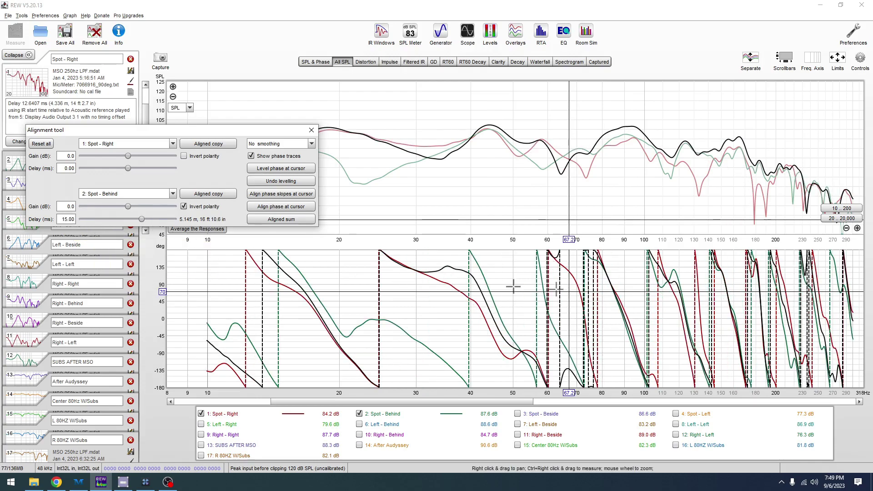
{"action": "left_click", "coordinate": [706, 336]}
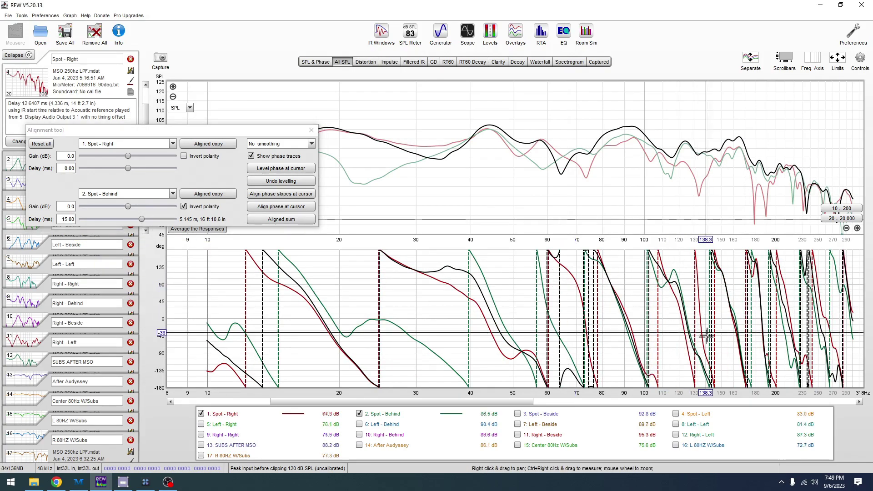
{"action": "left_click", "coordinate": [827, 366]}
{"action": "left_click_drag", "start_coordinate": [415, 264], "coordinate": [461, 295]}
Step: Set the delay of Spot - Behind to 23 ms and inspect the phase traces and the summed peak near 42 Hz
{"action": "left_click", "coordinate": [130, 188]}
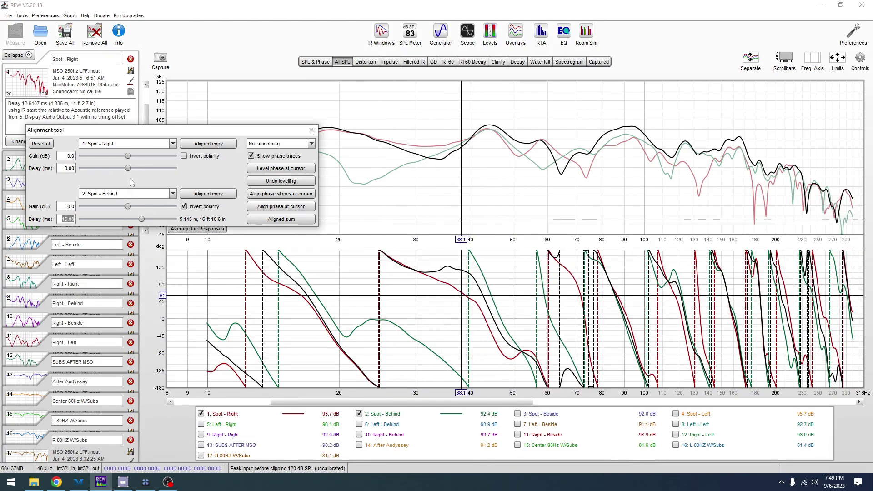
{"action": "type", "text": "23"}
{"action": "key", "text": "Return"}
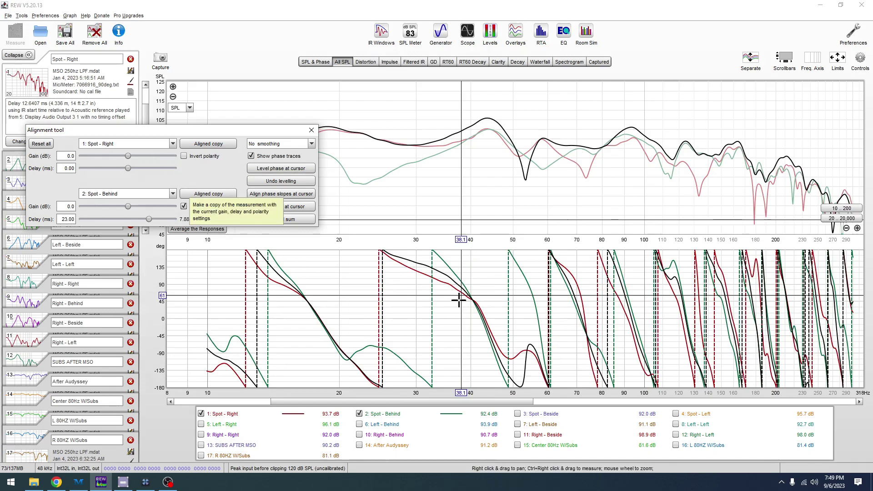
{"action": "left_click", "coordinate": [634, 318]}
{"action": "left_click_drag", "start_coordinate": [691, 324], "coordinate": [502, 353]}
{"action": "left_click", "coordinate": [472, 121]}
{"action": "left_click_drag", "start_coordinate": [432, 118], "coordinate": [478, 110]}
Step: Compare the summed response with a 15 ms delay on Spot - Behind, restoring 23 ms and checking near 30 Hz
{"action": "left_click", "coordinate": [66, 219]}
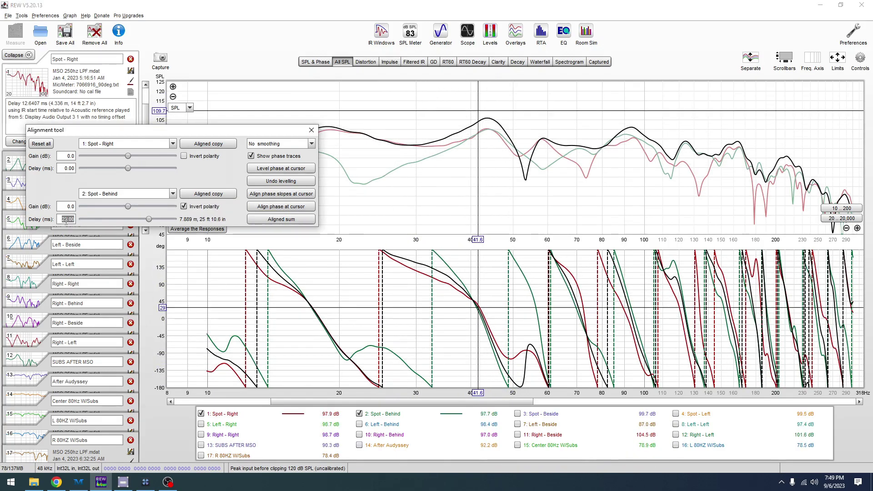
{"action": "type", "text": "15"}
{"action": "key", "text": "Return"}
{"action": "left_click", "coordinate": [466, 131]}
{"action": "left_click_drag", "start_coordinate": [439, 121], "coordinate": [427, 164]}
{"action": "left_click", "coordinate": [71, 219]}
{"action": "type", "text": "23"}
{"action": "key", "text": "Return"}
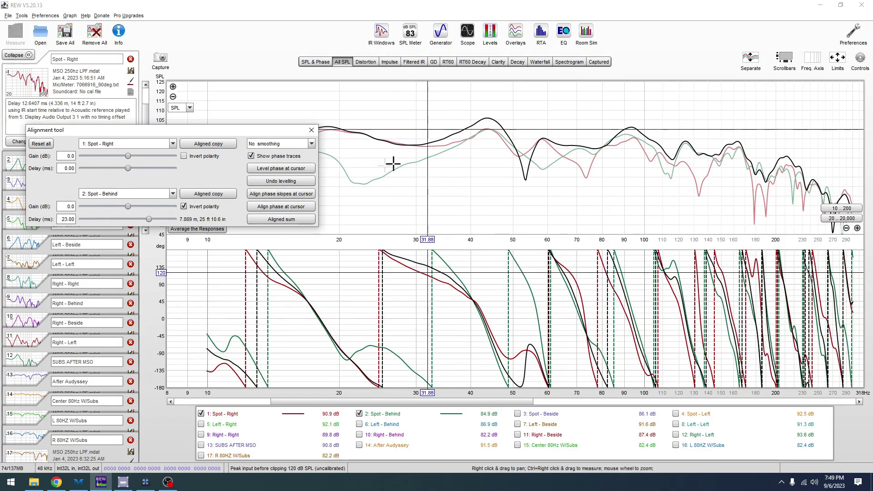
{"action": "left_click", "coordinate": [421, 144]}
{"action": "left_click_drag", "start_coordinate": [422, 144], "coordinate": [418, 146]}
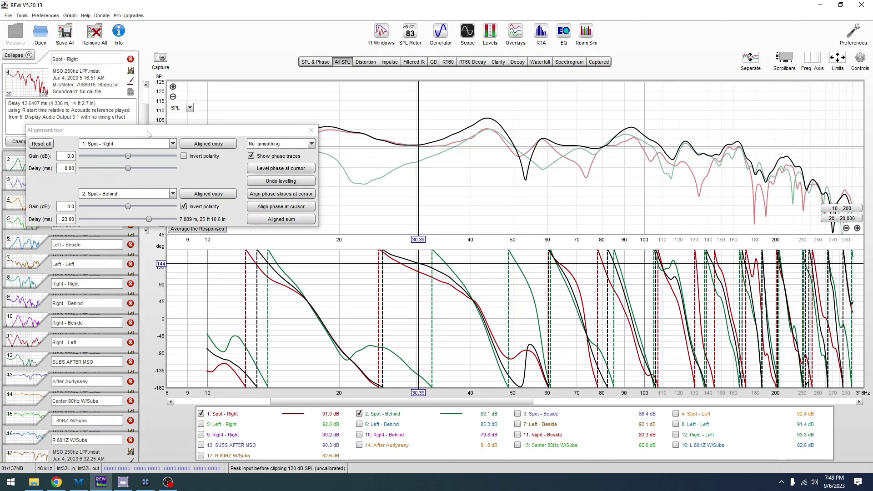
Step: Shift the Alignment tool window slightly and try 23.5 ms on Spot - Behind, resetting its delay to 23 ms
{"action": "mouse_move", "coordinate": [151, 135]}
{"action": "left_mouse_down"}
{"action": "mouse_move", "coordinate": [149, 163]}
{"action": "mouse_move", "coordinate": [152, 145]}
{"action": "left_mouse_up"}
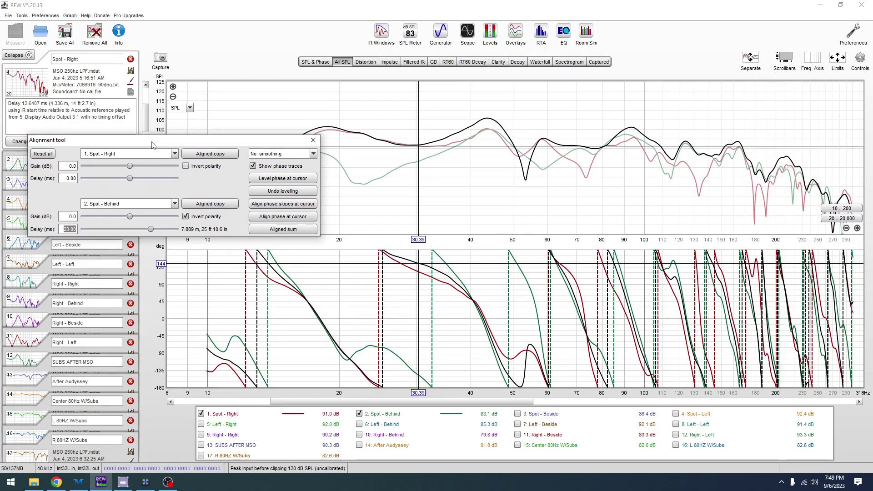
{"action": "left_click_drag", "start_coordinate": [153, 145], "coordinate": [156, 142]}
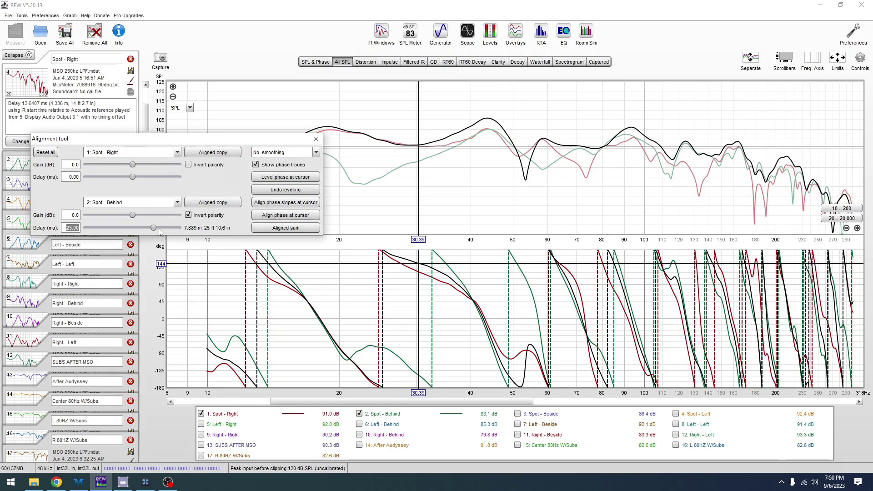
{"action": "left_click_drag", "start_coordinate": [154, 232], "coordinate": [153, 234]}
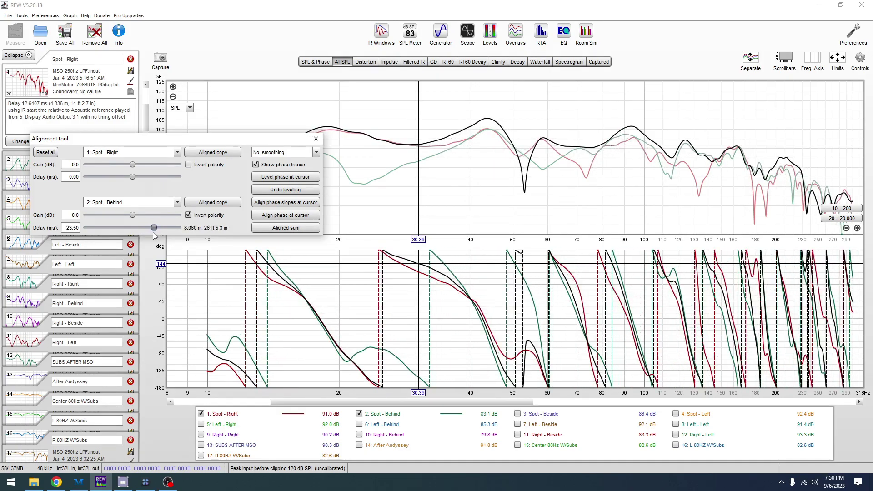
{"action": "double_click", "coordinate": [73, 228]}
{"action": "type", "text": "23"}
{"action": "key", "text": "Return"}
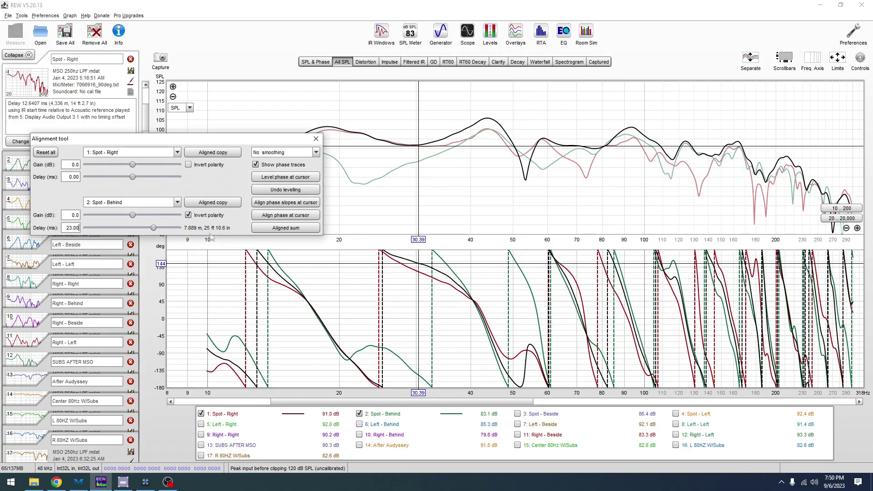
Step: Generate the aligned sum of Spot - Right and Spot - Behind and select it as the first alignment measurement
{"action": "left_click", "coordinate": [281, 229]}
{"action": "left_click", "coordinate": [155, 152]}
{"action": "scroll", "coordinate": [134, 213], "scroll_direction": "down", "scroll_amount": 3}
{"action": "left_click", "coordinate": [126, 221]}
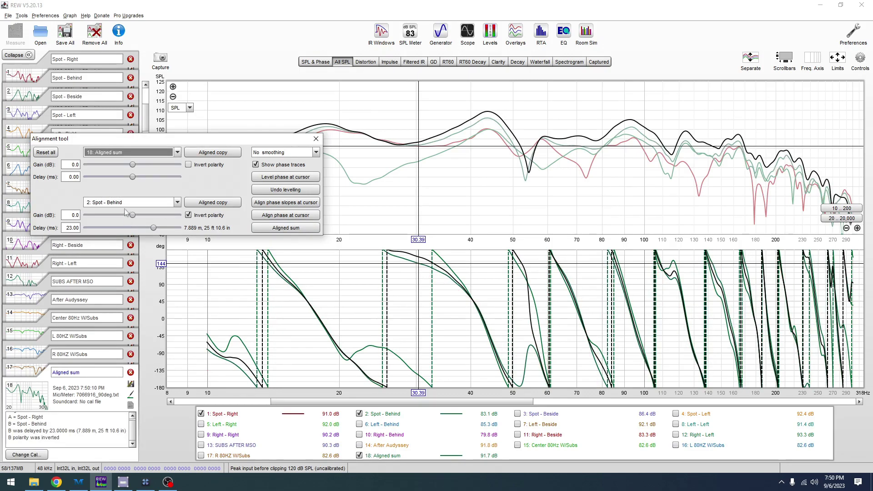
Step: Select Spot - Beside as the second measurement, invert its polarity and set its delay to 17 ms
{"action": "left_click", "coordinate": [125, 205]}
{"action": "left_click", "coordinate": [119, 230]}
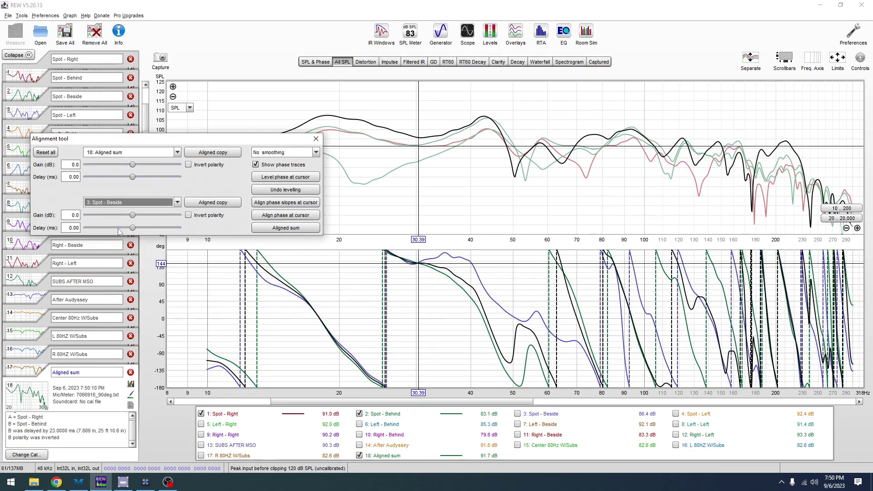
{"action": "mouse_move", "coordinate": [133, 228]}
{"action": "left_mouse_down"}
{"action": "mouse_move", "coordinate": [150, 227]}
{"action": "mouse_move", "coordinate": [152, 236]}
{"action": "mouse_move", "coordinate": [149, 230]}
{"action": "left_mouse_up"}
{"action": "left_click", "coordinate": [188, 215]}
{"action": "double_click", "coordinate": [71, 228]}
{"action": "type", "text": "17.00"}
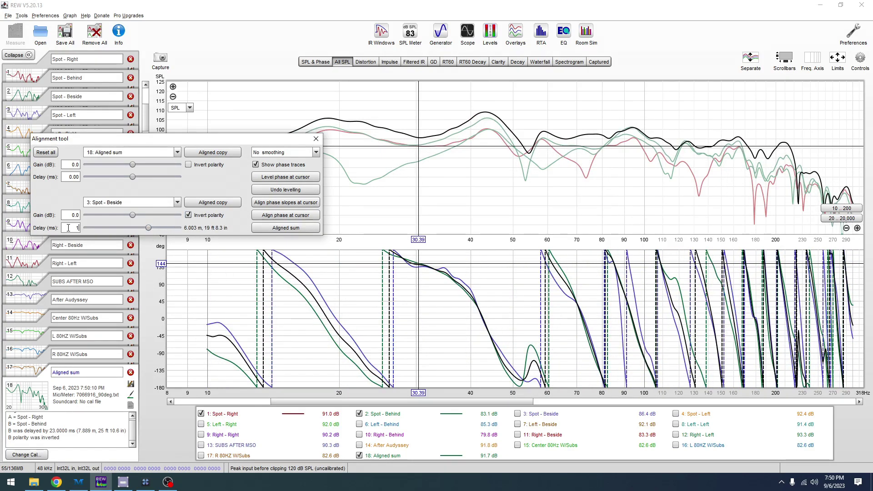
{"action": "key", "text": "Return"}
Step: Generate the aligned sum that includes Spot - Beside and select this new sum as the first alignment measurement
{"action": "left_click", "coordinate": [285, 228]}
{"action": "left_click", "coordinate": [132, 153]}
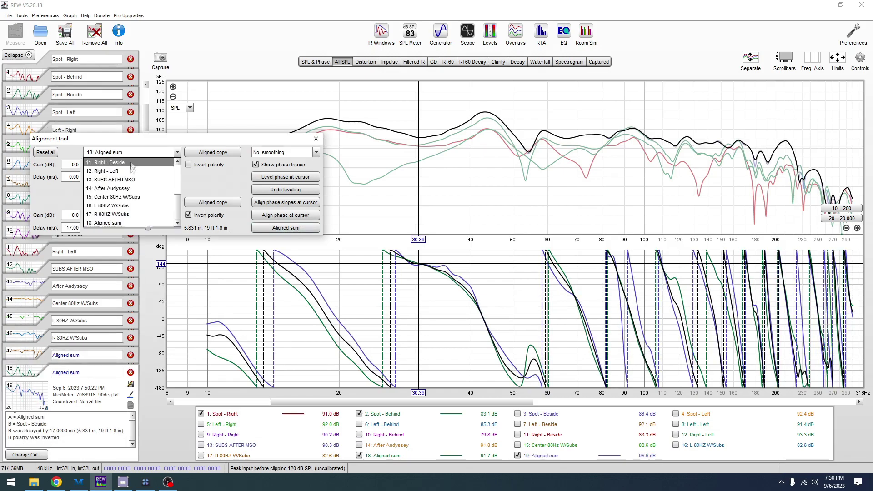
{"action": "left_click", "coordinate": [124, 223]}
Step: Align Spot - Left as the second measurement with inverted polarity and a -7 ms delay, and generate the aligned sum
{"action": "left_click", "coordinate": [130, 203]}
{"action": "left_click", "coordinate": [127, 239]}
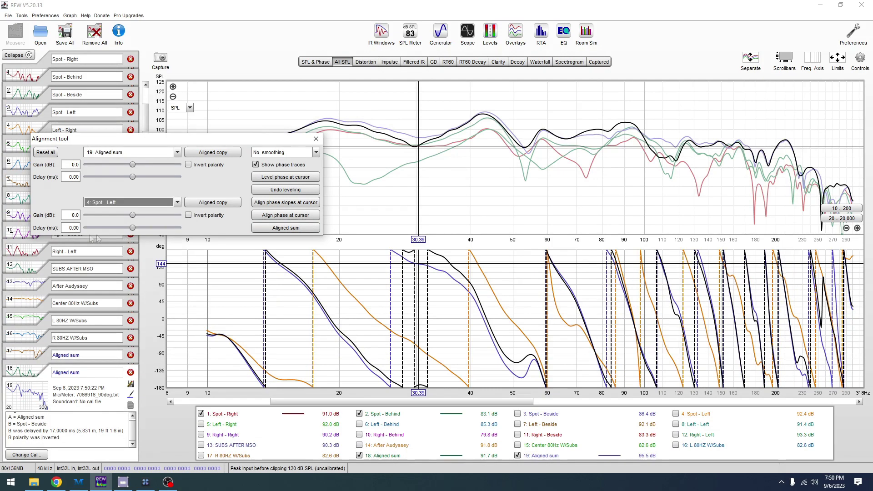
{"action": "left_click", "coordinate": [189, 215]}
{"action": "left_click_drag", "start_coordinate": [141, 228], "coordinate": [126, 236]}
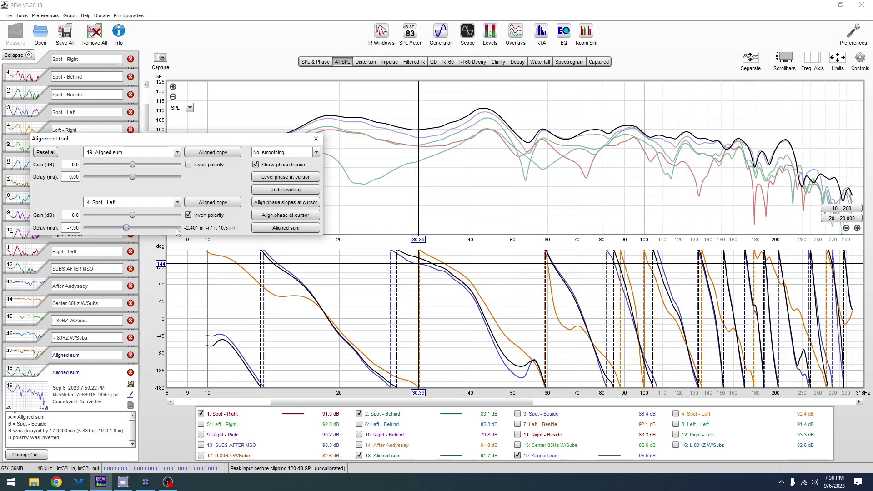
{"action": "left_click_drag", "start_coordinate": [182, 138], "coordinate": [188, 137]}
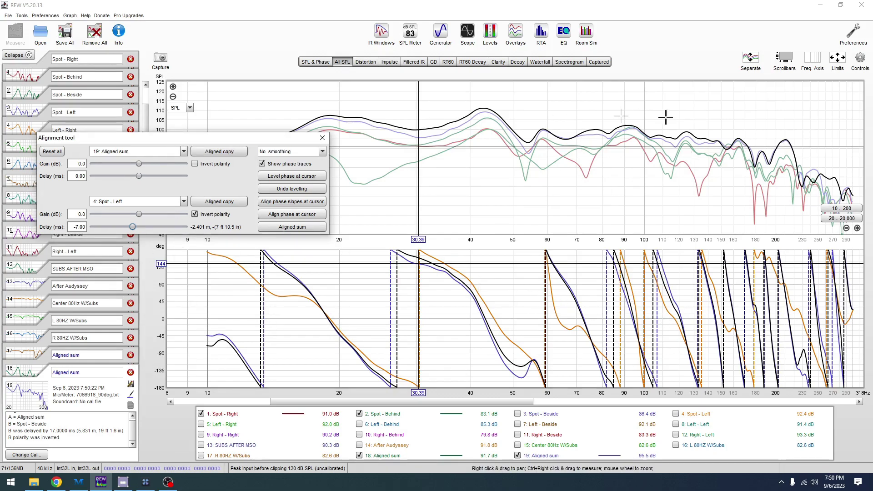
{"action": "left_click", "coordinate": [289, 228]}
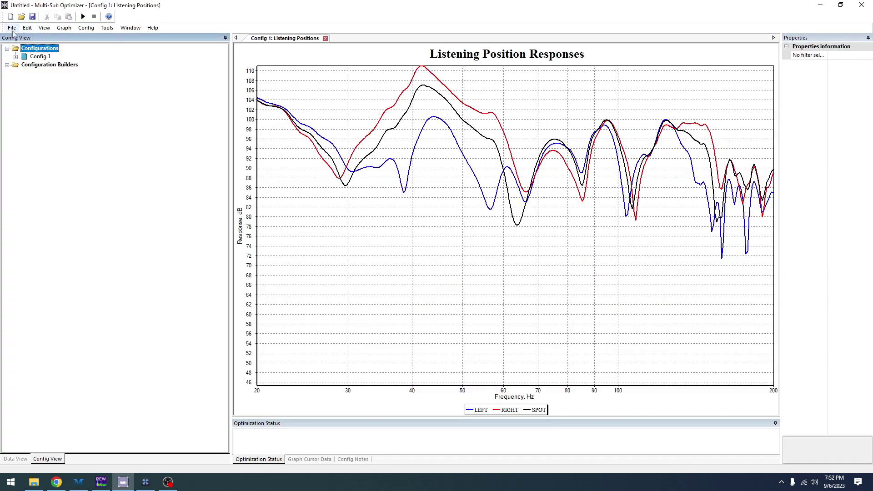
Step: In Multi-Sub Optimizer, expand Config 1 to show its filter channels
{"action": "left_click", "coordinate": [10, 29]}
{"action": "left_click", "coordinate": [9, 28]}
{"action": "left_click", "coordinate": [15, 57]}
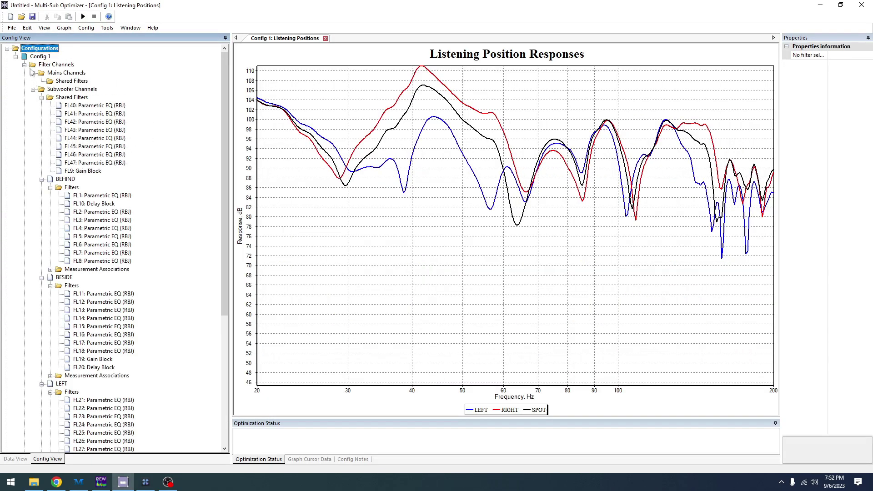
Step: Examine the delay block limits of the BEHIND, BESIDE and LEFT subwoofer channels
{"action": "left_click", "coordinate": [84, 205]}
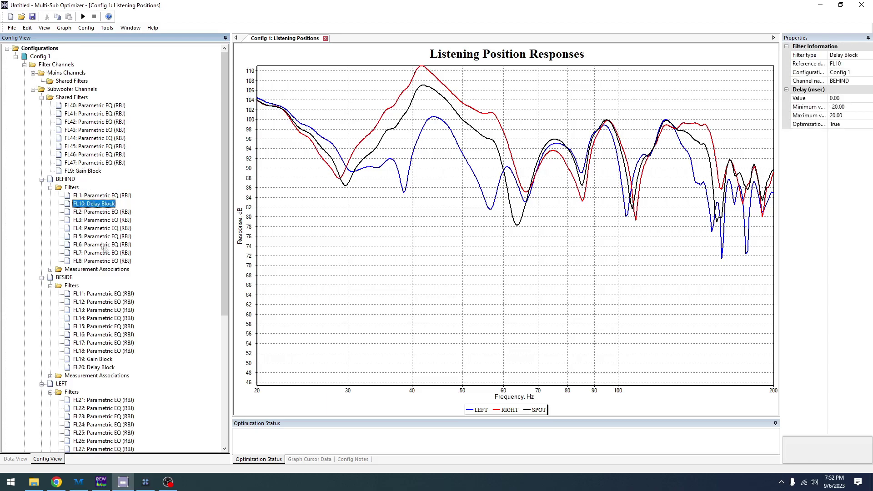
{"action": "left_click", "coordinate": [92, 368]}
{"action": "scroll", "coordinate": [91, 375], "scroll_direction": "down", "scroll_amount": 3}
{"action": "left_click", "coordinate": [97, 401]}
{"action": "scroll", "coordinate": [100, 391], "scroll_direction": "down", "scroll_amount": 5}
{"action": "scroll", "coordinate": [106, 349], "scroll_direction": "up", "scroll_amount": 6}
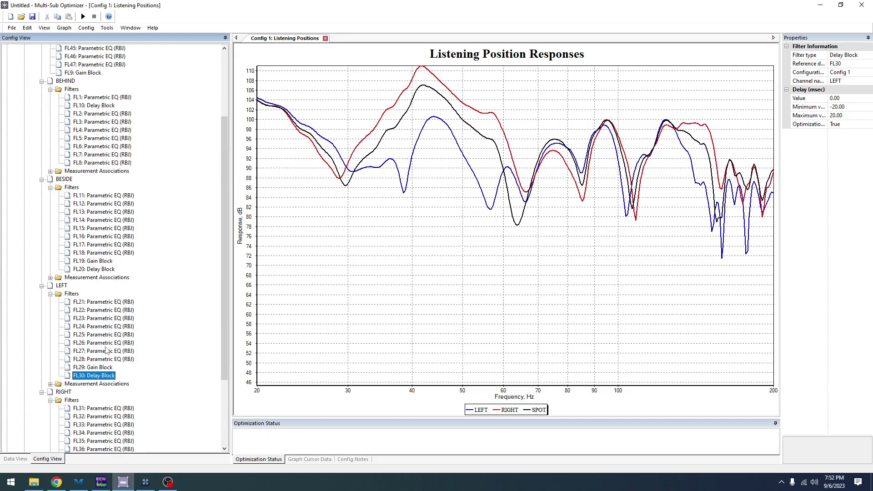
Step: Set the maximum delay of the BEHIND channel's FL10 delay block to 23 ms
{"action": "left_click", "coordinate": [104, 156]}
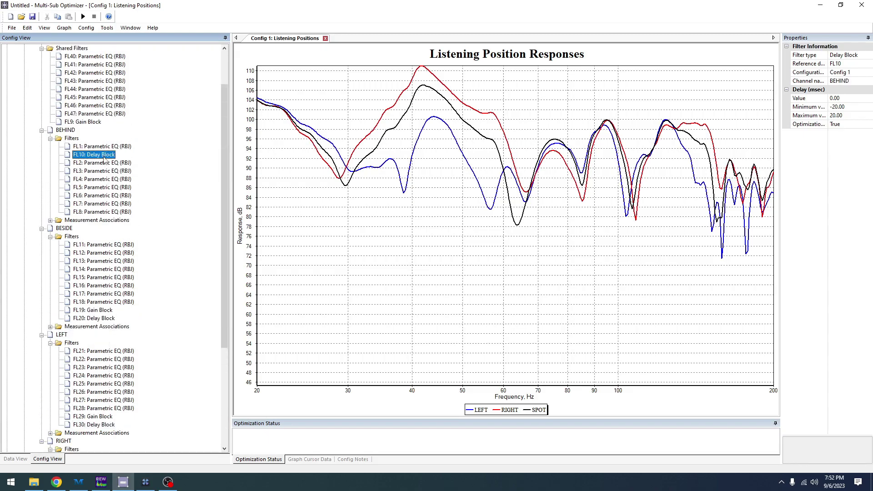
{"action": "scroll", "coordinate": [128, 261], "scroll_direction": "down", "scroll_amount": 6}
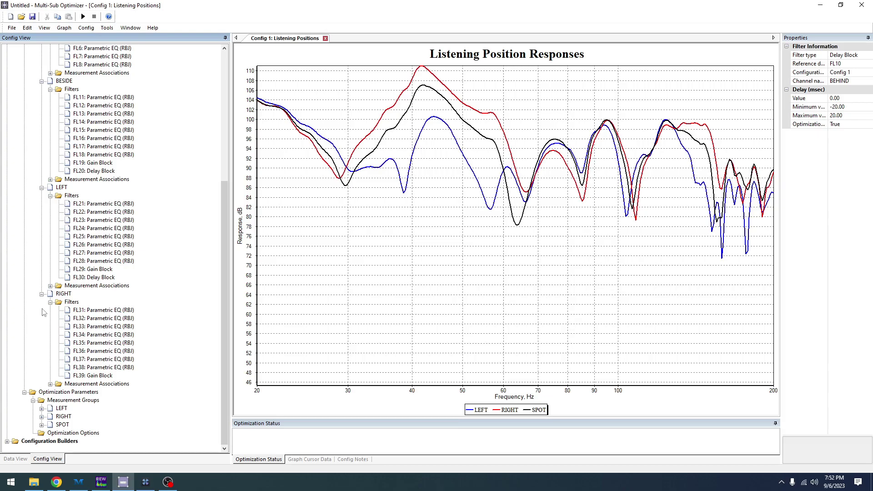
{"action": "scroll", "coordinate": [89, 193], "scroll_direction": "up", "scroll_amount": 3}
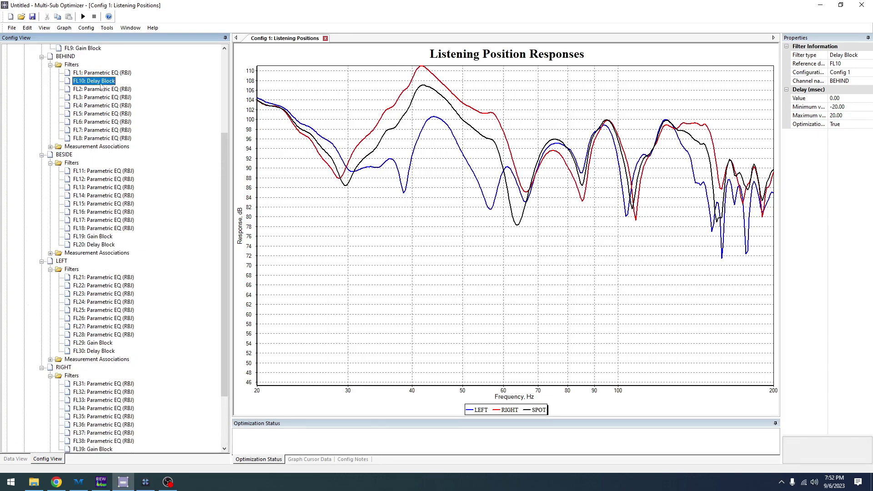
{"action": "left_click", "coordinate": [846, 115]}
{"action": "type", "text": "23"}
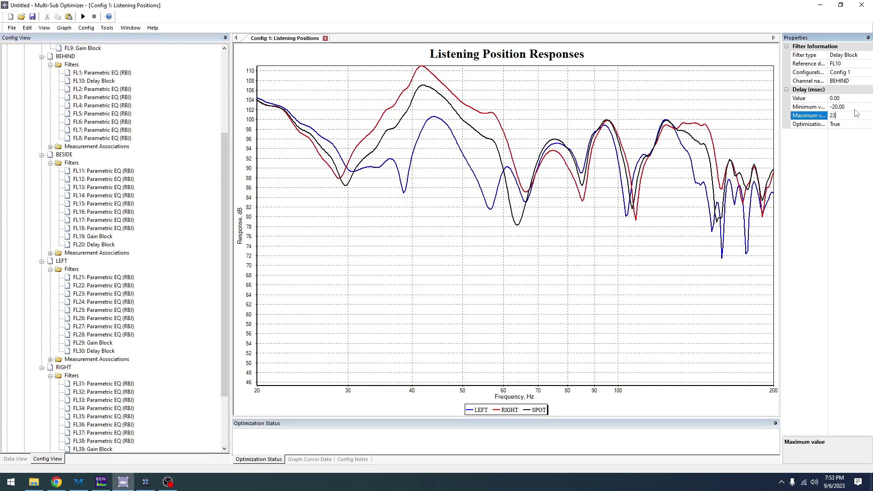
{"action": "left_click", "coordinate": [857, 106]}
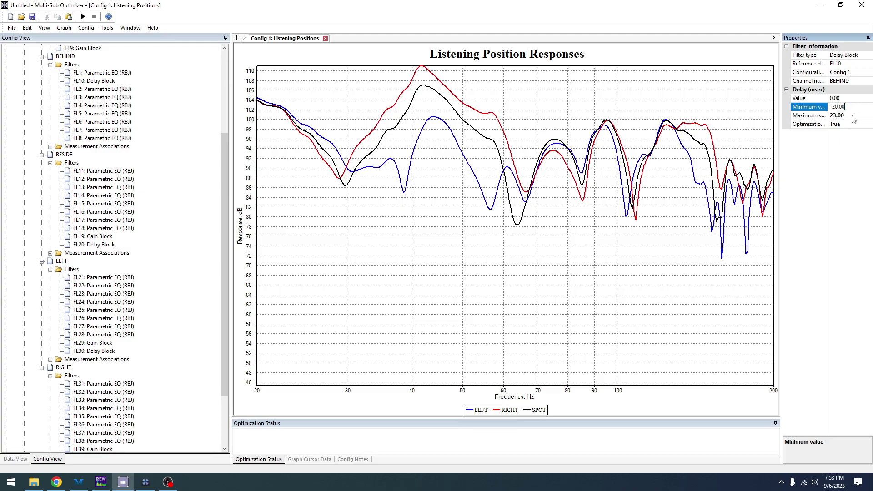
{"action": "left_click", "coordinate": [853, 116]}
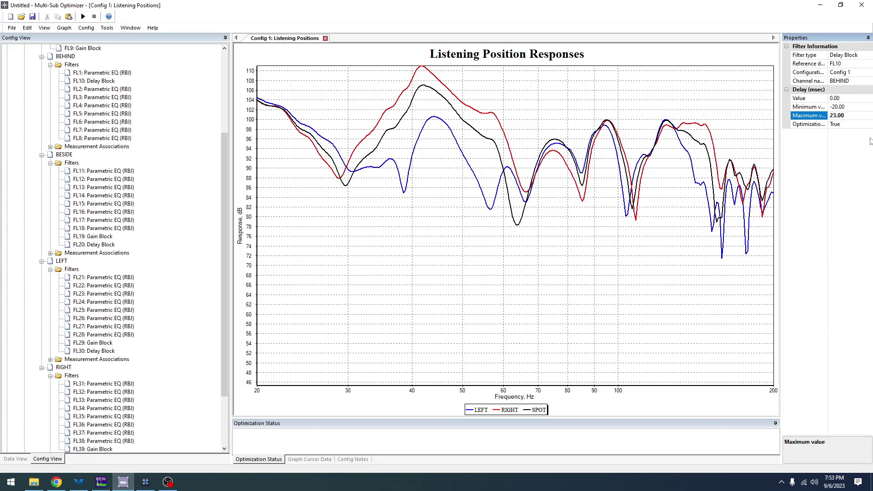
Step: Set the minimum delay of the BEHIND channel's FL10 delay block to 22.99 ms
{"action": "left_click", "coordinate": [861, 106]}
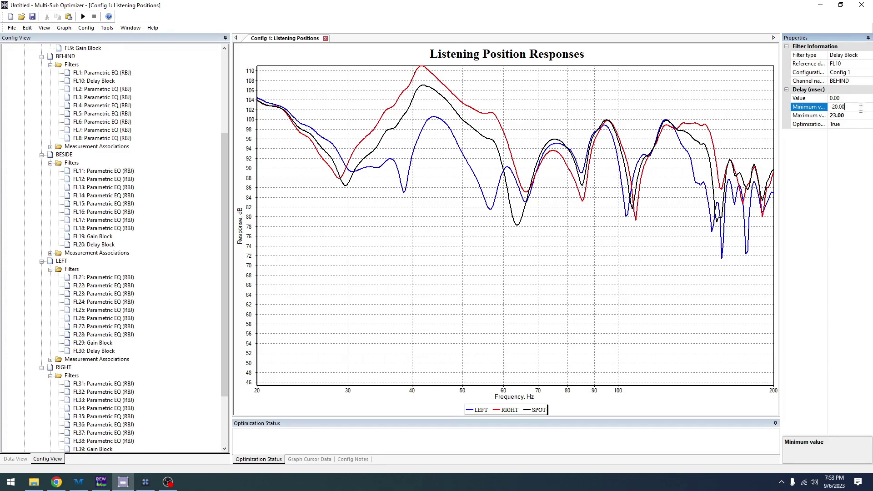
{"action": "type", "text": "22.99"}
{"action": "key", "text": "Return"}
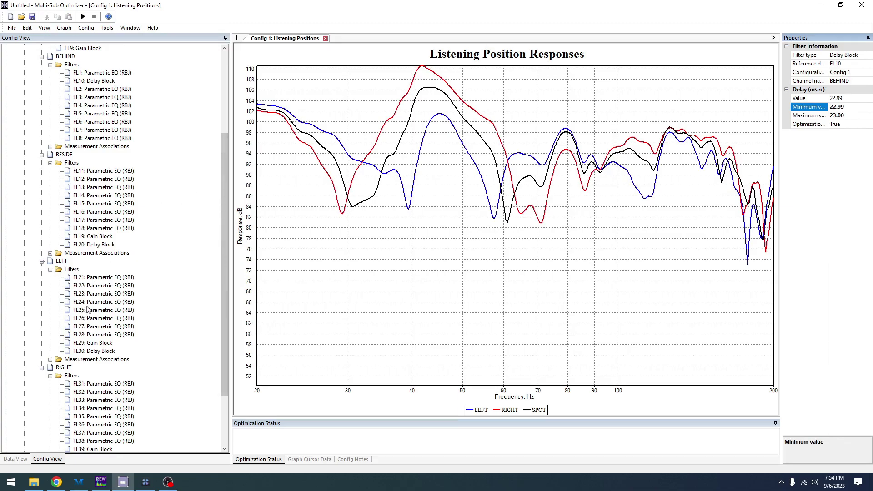
Step: Add a polarity inversion to the BEHIND channel's filters
{"action": "left_click", "coordinate": [94, 246]}
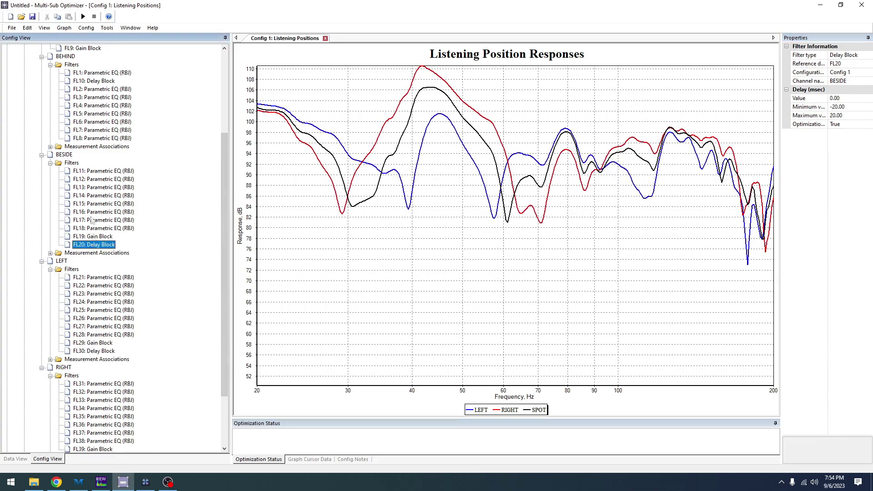
{"action": "left_click", "coordinate": [71, 65]}
{"action": "right_click", "coordinate": [69, 64]}
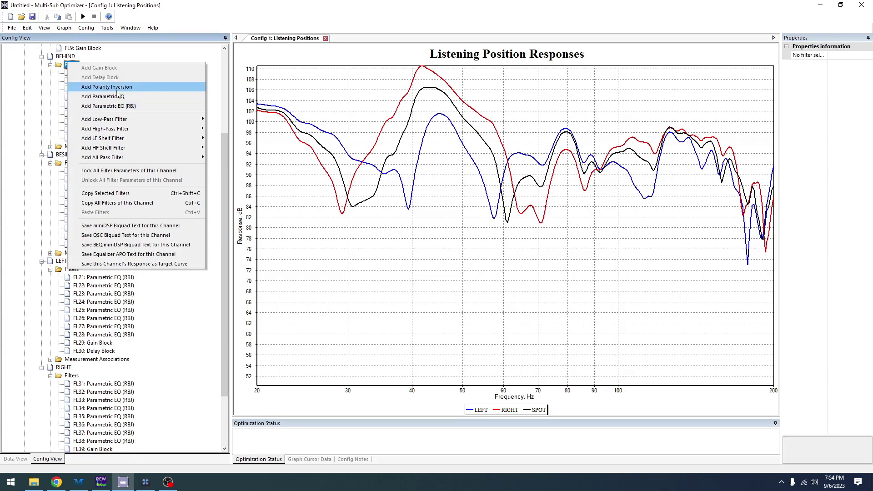
{"action": "left_click", "coordinate": [117, 89]}
Step: Set the minimum delay of the BESIDE channel's FL20 delay block to 16.99 ms and reduce its maximum delay
{"action": "left_click", "coordinate": [91, 253]}
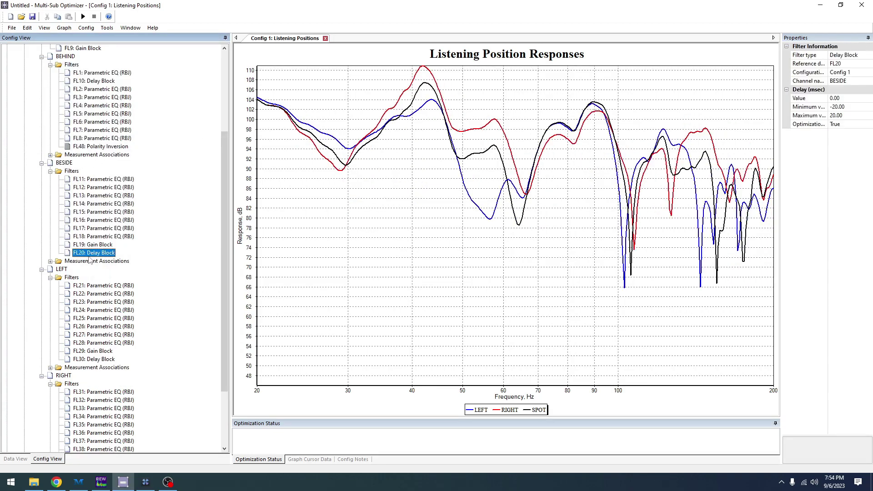
{"action": "left_click", "coordinate": [837, 106]}
{"action": "type", "text": "16.99"}
{"action": "left_click", "coordinate": [844, 117]}
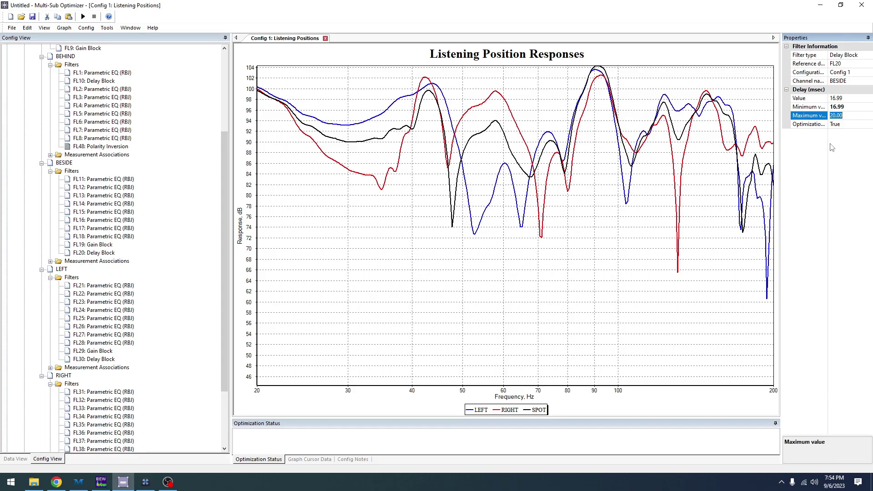
{"action": "type", "text": "1"}
{"action": "key", "text": "Return"}
Step: Add a polarity inversion to the BESIDE channel's filters
{"action": "right_click", "coordinate": [67, 166]}
{"action": "left_click", "coordinate": [70, 171]}
{"action": "right_click", "coordinate": [71, 172]}
{"action": "left_click", "coordinate": [123, 210]}
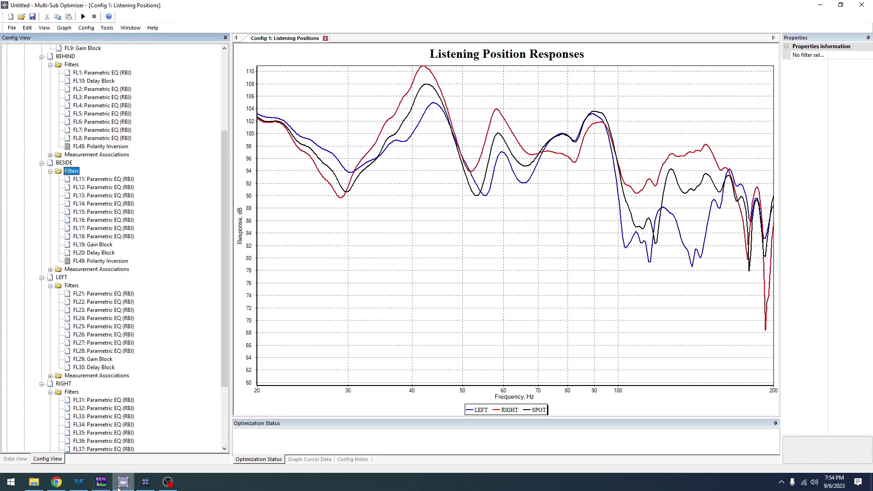
Step: Limit the LEFT channel's FL30 delay block to a minimum of -7 ms and a maximum of -6.99 ms
{"action": "left_click", "coordinate": [93, 367]}
{"action": "left_click", "coordinate": [849, 107]}
{"action": "left_click", "coordinate": [849, 107]}
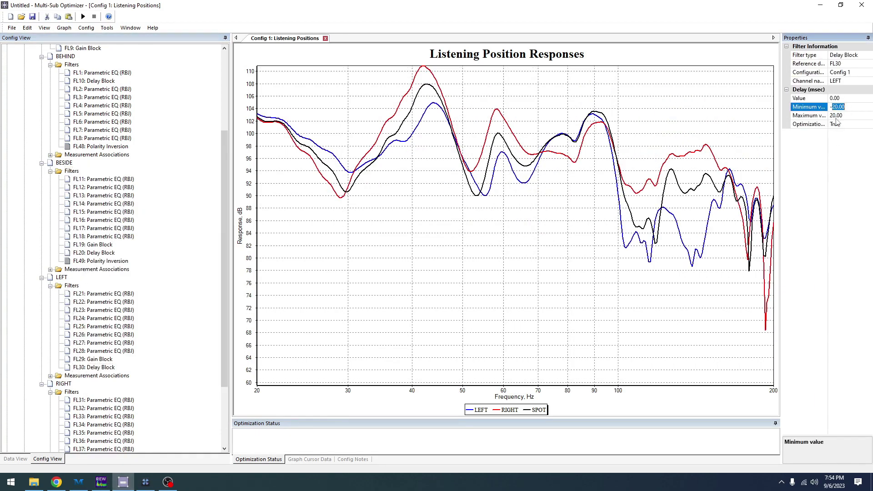
{"action": "type", "text": "-7"}
{"action": "left_click", "coordinate": [835, 116]}
{"action": "type", "text": "-6."}
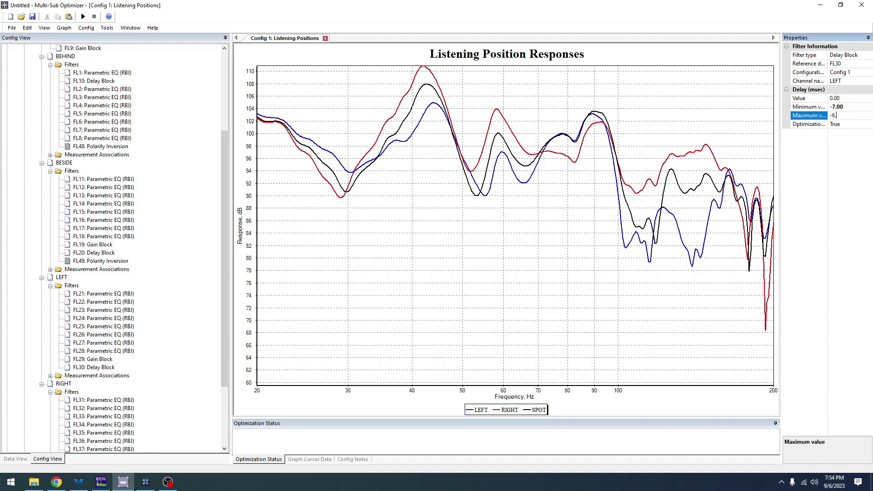
{"action": "type", "text": "99"}
{"action": "key", "text": "Return"}
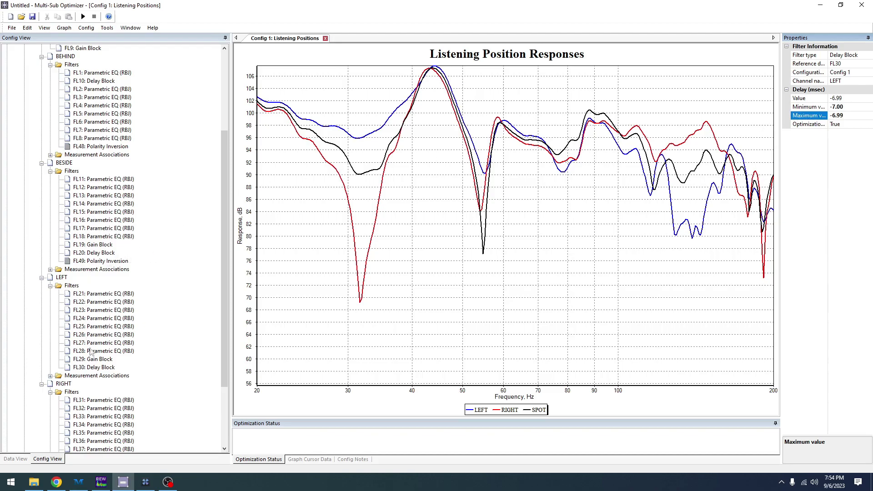
Step: Add a polarity inversion to the LEFT channel's filters
{"action": "right_click", "coordinate": [72, 286]}
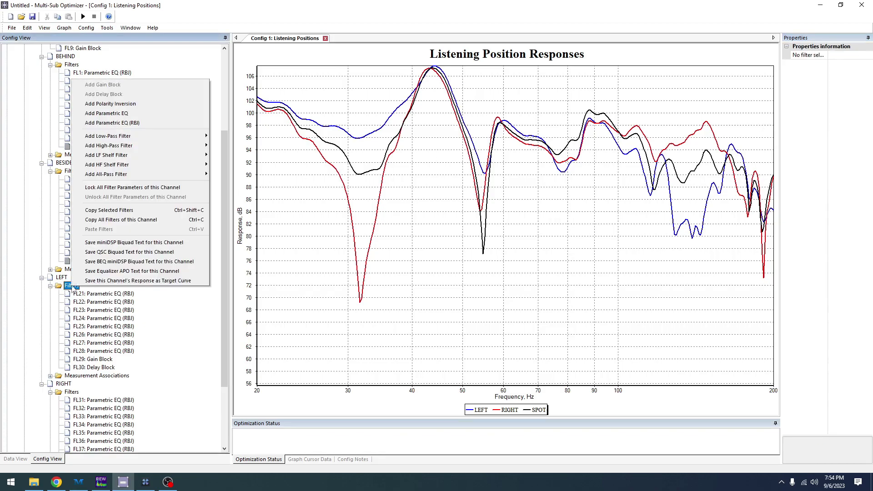
{"action": "left_click", "coordinate": [140, 107]}
{"action": "scroll", "coordinate": [99, 362], "scroll_direction": "down", "scroll_amount": 4}
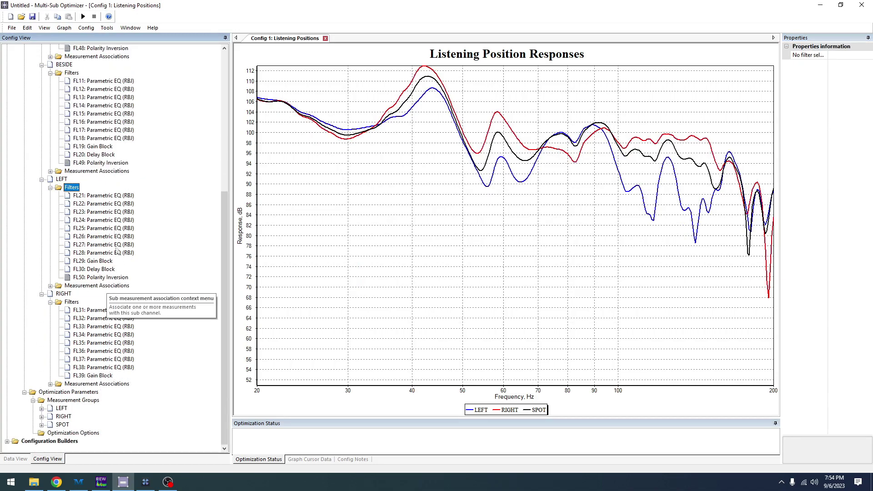
Step: In the optimization options, set the fixed reference level to 100 dB SPL and choose SPOT as the main listening position
{"action": "left_click", "coordinate": [107, 28]}
{"action": "left_click", "coordinate": [156, 74]}
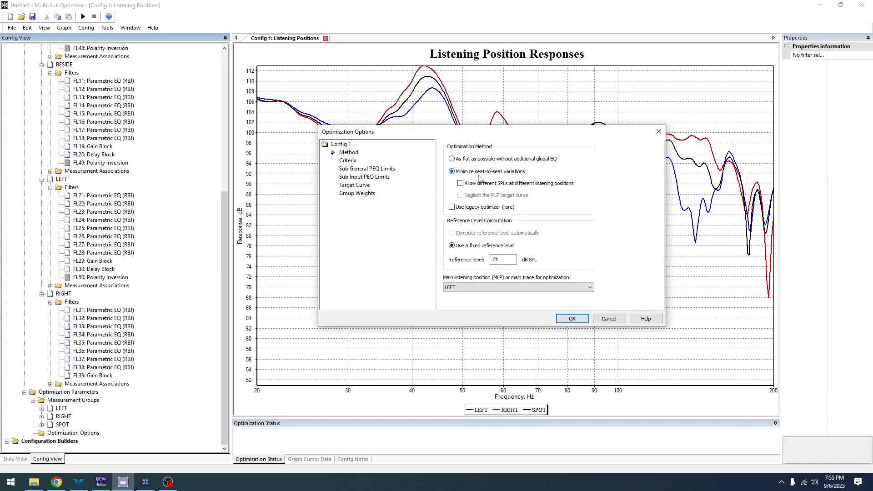
{"action": "double_click", "coordinate": [505, 261]}
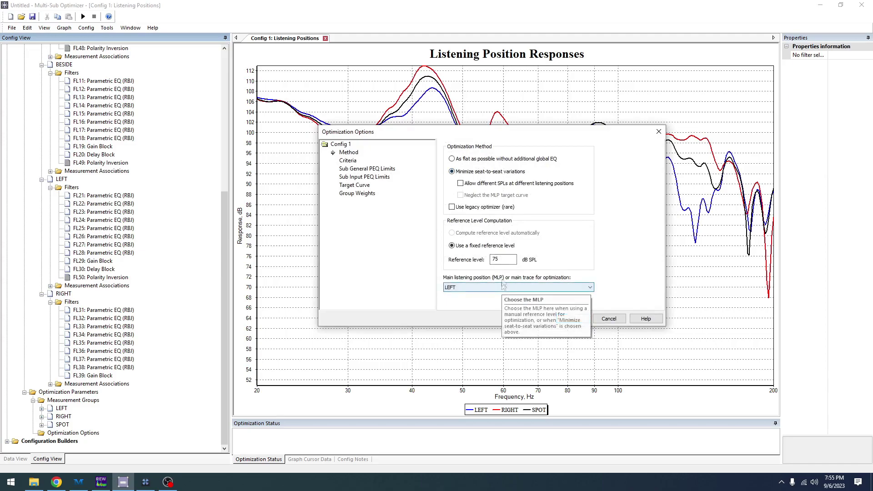
{"action": "type", "text": "100"}
{"action": "left_click_drag", "start_coordinate": [513, 136], "coordinate": [303, 161]}
{"action": "left_click", "coordinate": [282, 312]}
{"action": "left_click", "coordinate": [318, 333]}
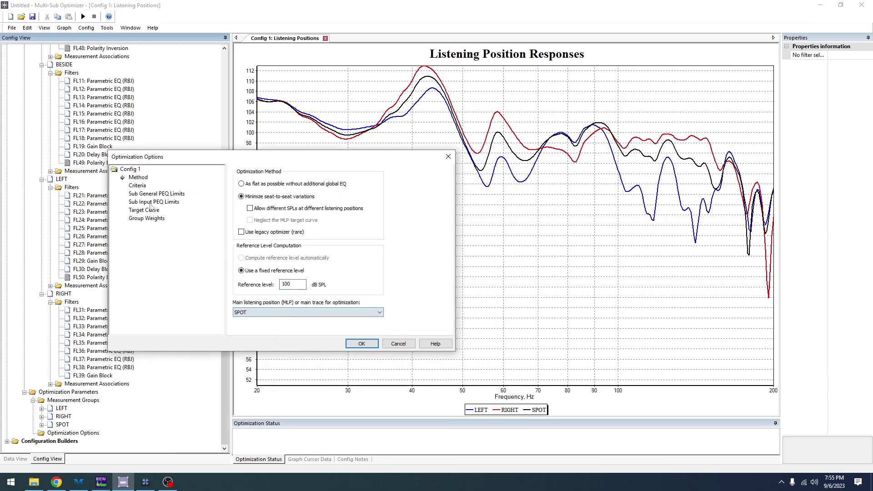
Step: In the optimization criteria, disable the automatic frequency range, set its minimum to 15 Hz, and limit the run to 10 minutes
{"action": "left_click", "coordinate": [137, 186]}
{"action": "left_click", "coordinate": [240, 190]}
{"action": "double_click", "coordinate": [287, 192]}
{"action": "type", "text": "15"}
{"action": "double_click", "coordinate": [320, 194]}
{"action": "left_click", "coordinate": [328, 266]}
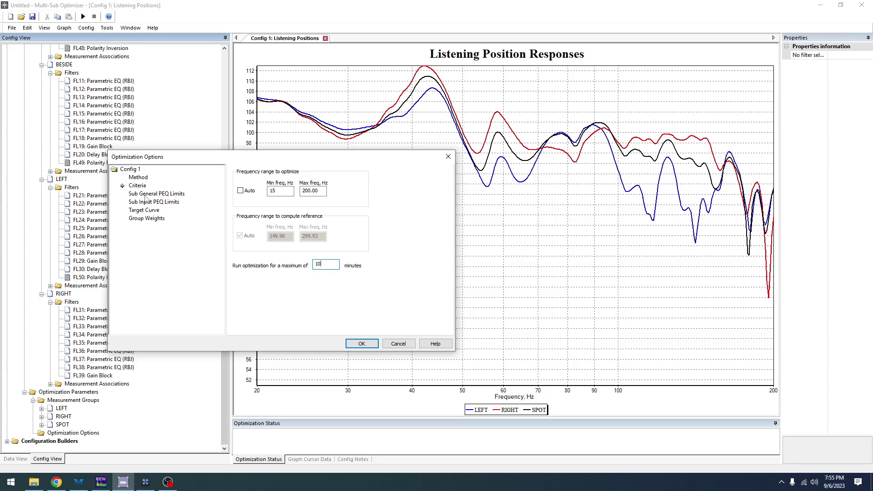
Step: Apply the general PEQ limits to all PEQs, with a maximum total cut of 25 dB and a maximum cut of 24 dB
{"action": "left_click", "coordinate": [145, 196]}
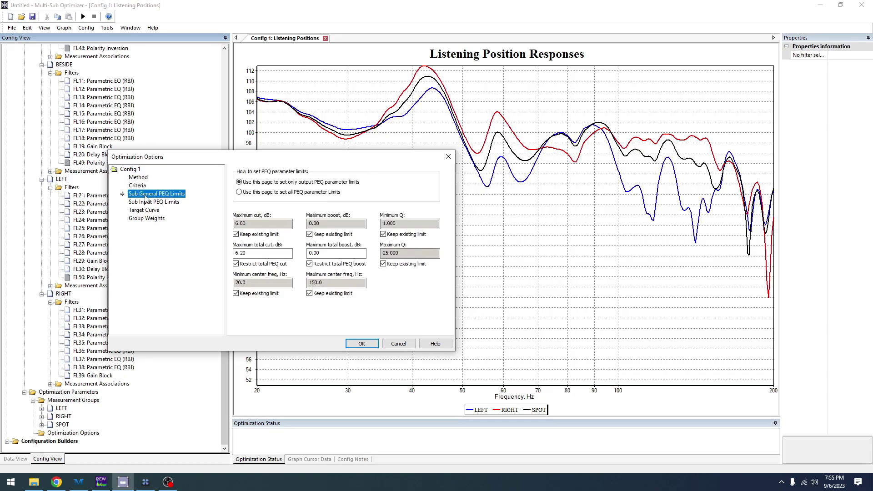
{"action": "left_click", "coordinate": [173, 203]}
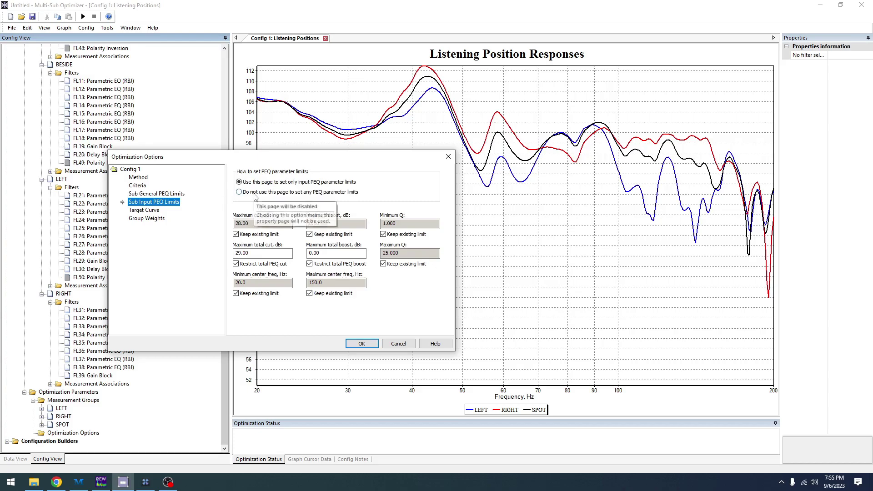
{"action": "left_click", "coordinate": [176, 194]}
{"action": "left_click", "coordinate": [249, 265]}
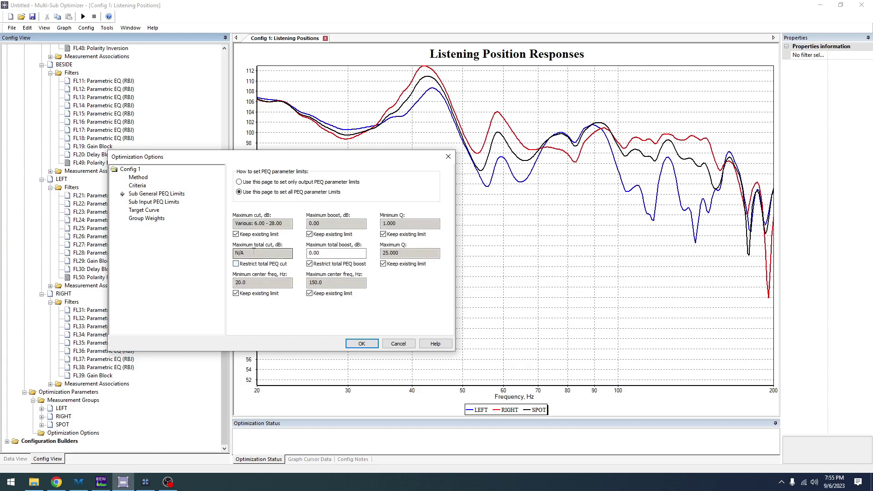
{"action": "left_click", "coordinate": [236, 264]}
{"action": "double_click", "coordinate": [248, 253]}
{"action": "type", "text": "25"}
{"action": "left_click", "coordinate": [251, 233]}
Step: Restrict the total PEQ boost to 6 dB and set the maximum boost per filter to 5 dB
{"action": "left_click", "coordinate": [319, 264]}
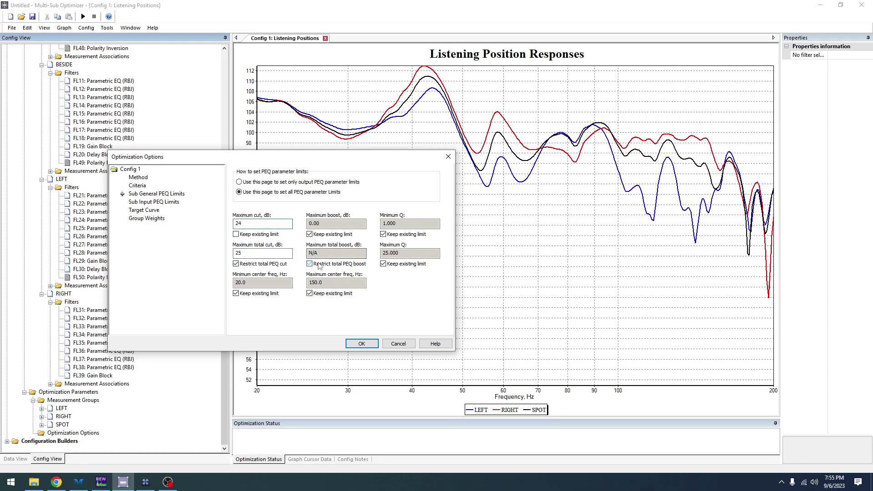
{"action": "left_click", "coordinate": [309, 263]}
{"action": "double_click", "coordinate": [318, 253]}
{"action": "type", "text": "6"}
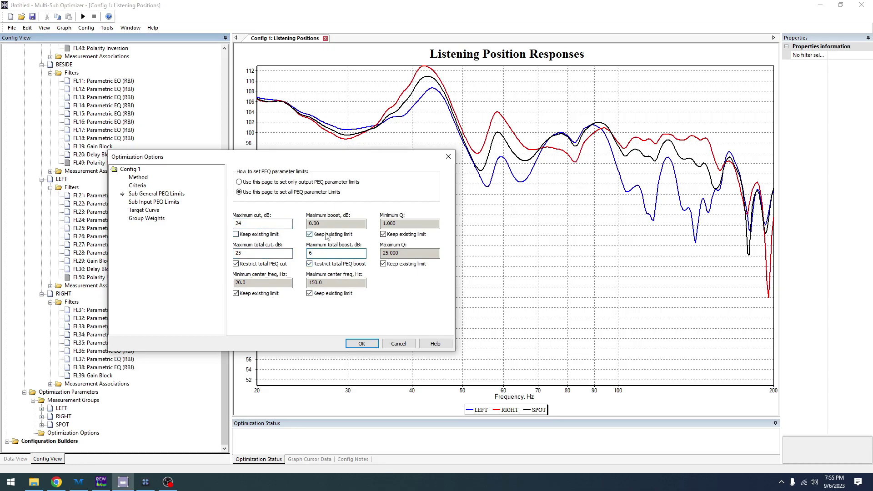
{"action": "left_click", "coordinate": [309, 234]}
{"action": "double_click", "coordinate": [326, 223]}
{"action": "type", "text": "5"}
Step: Set the PEQ center frequency limits to 15 Hz minimum and 200 Hz maximum, and accept the optimization options
{"action": "left_click", "coordinate": [310, 293]}
{"action": "double_click", "coordinate": [318, 283]}
{"action": "type", "text": "200"}
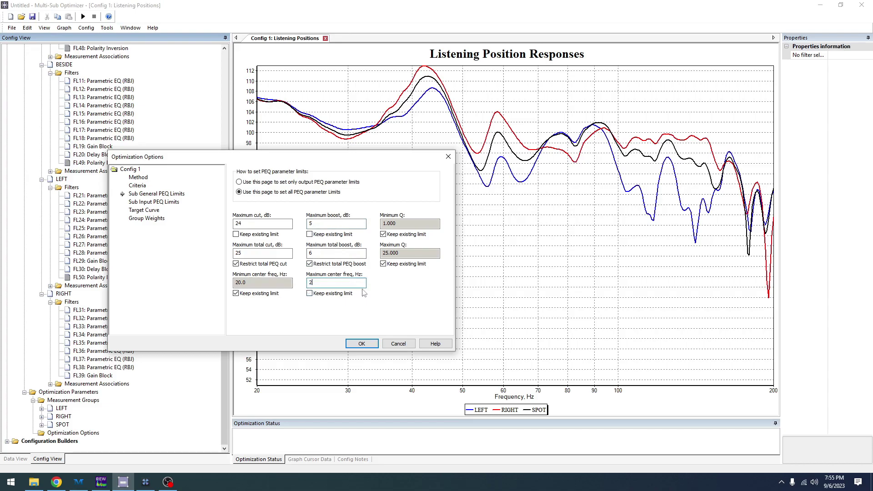
{"action": "left_click", "coordinate": [257, 293]}
{"action": "double_click", "coordinate": [263, 282]}
{"action": "type", "text": "15"}
{"action": "left_click", "coordinate": [360, 343]}
Step: Create a new graph with the Config 1 measurement groups LEFT, RIGHT and SPOT as traces
{"action": "left_click", "coordinate": [64, 27]}
{"action": "left_click", "coordinate": [78, 37]}
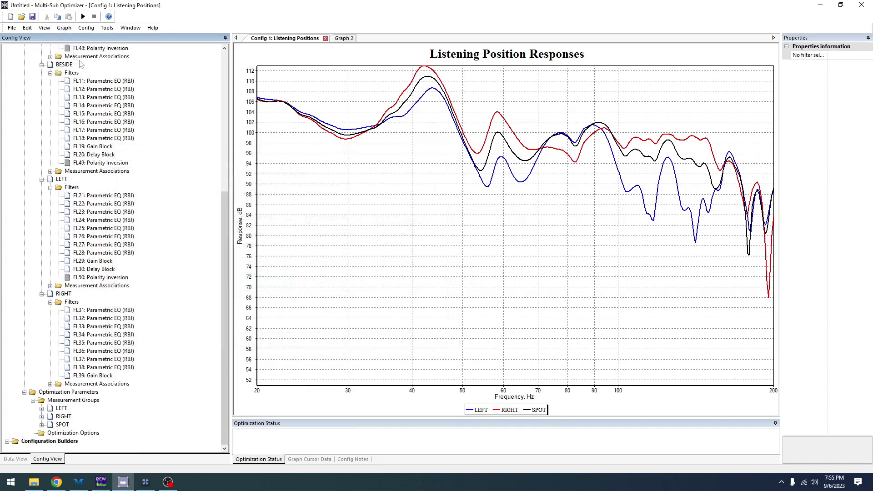
{"action": "left_click", "coordinate": [379, 173]}
{"action": "left_click", "coordinate": [435, 169]}
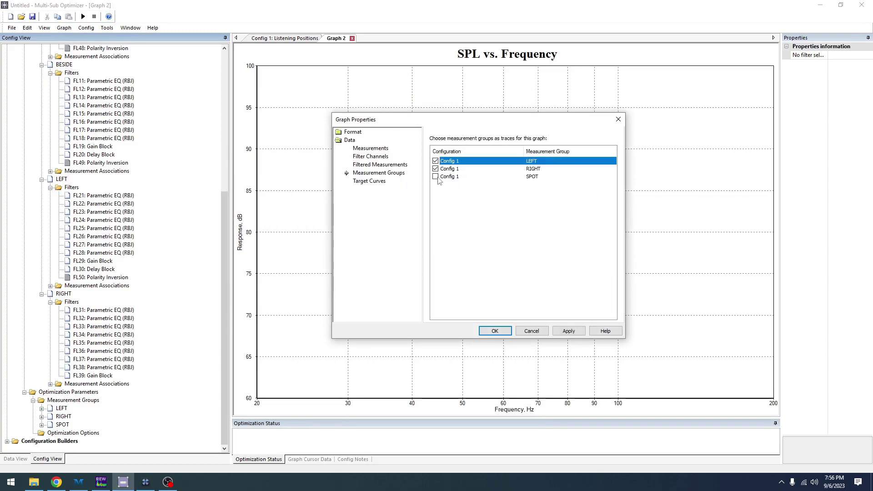
{"action": "left_click", "coordinate": [568, 331]}
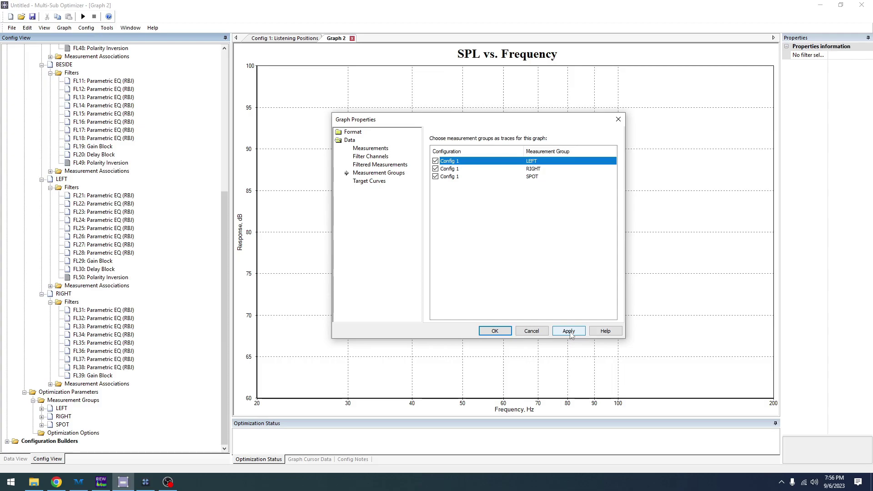
{"action": "left_click", "coordinate": [494, 331]}
Step: Set all traces of Graph 2 to show phase only
{"action": "left_click", "coordinate": [65, 28]}
{"action": "left_click", "coordinate": [72, 84]}
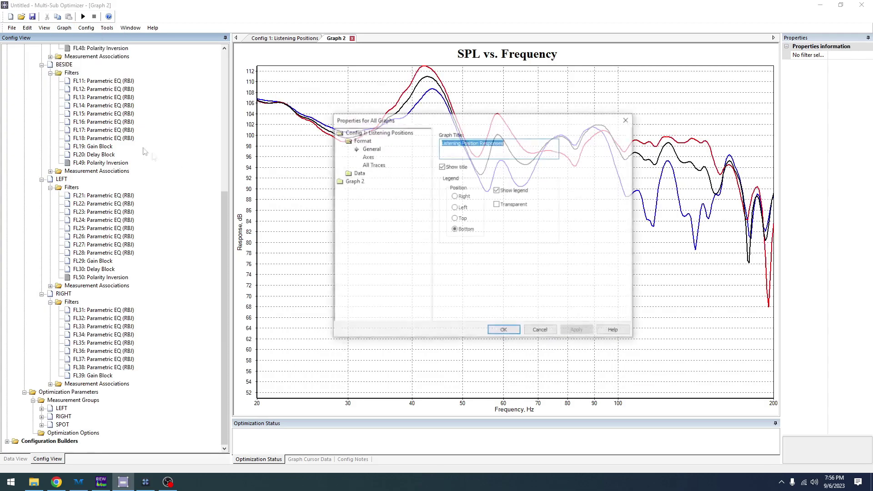
{"action": "left_click", "coordinate": [372, 173]}
{"action": "left_click", "coordinate": [462, 167]}
{"action": "left_click", "coordinate": [577, 331]}
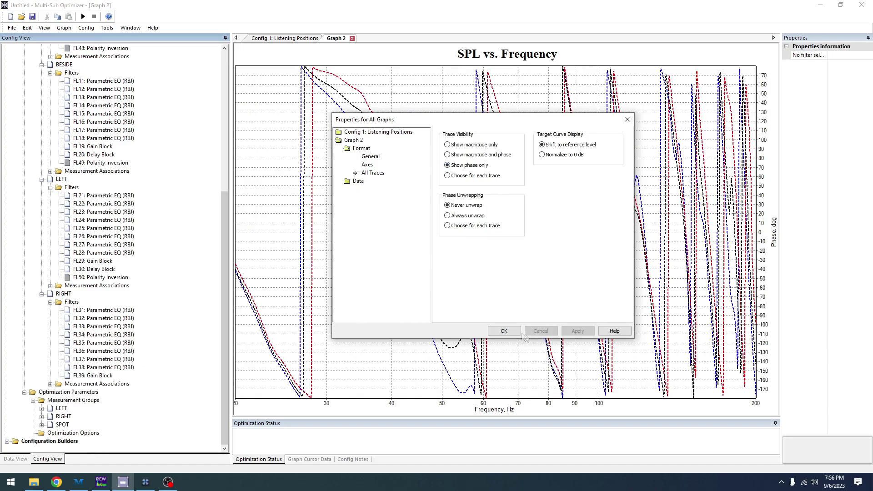
{"action": "left_click", "coordinate": [504, 331]}
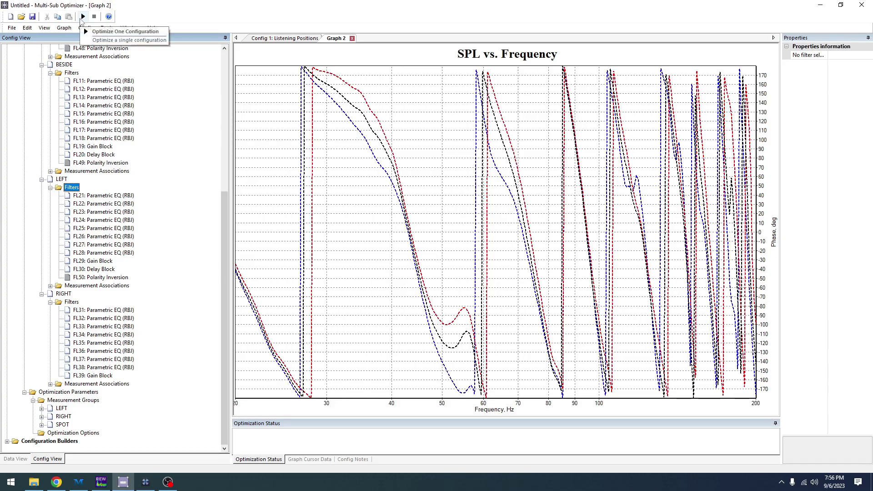
Step: Start optimizing Config 1 without resetting its filter parameters, and display the Listening Positions graph
{"action": "left_click", "coordinate": [82, 16]}
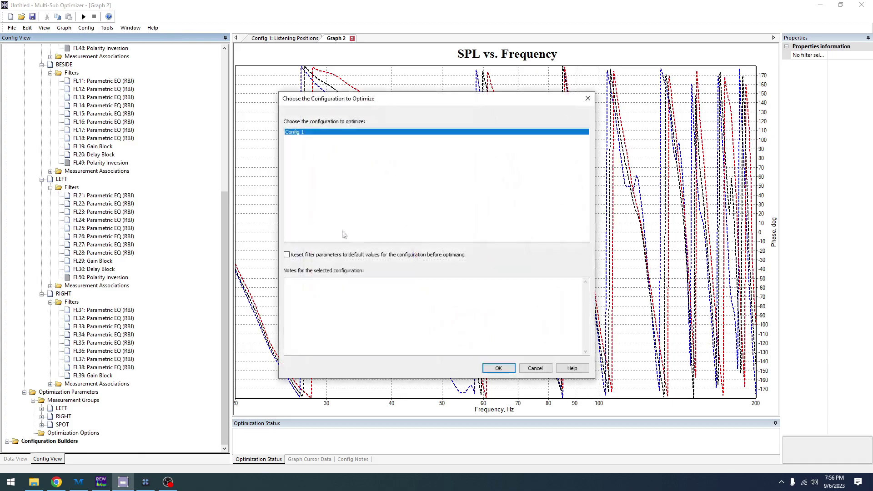
{"action": "left_click", "coordinate": [507, 366]}
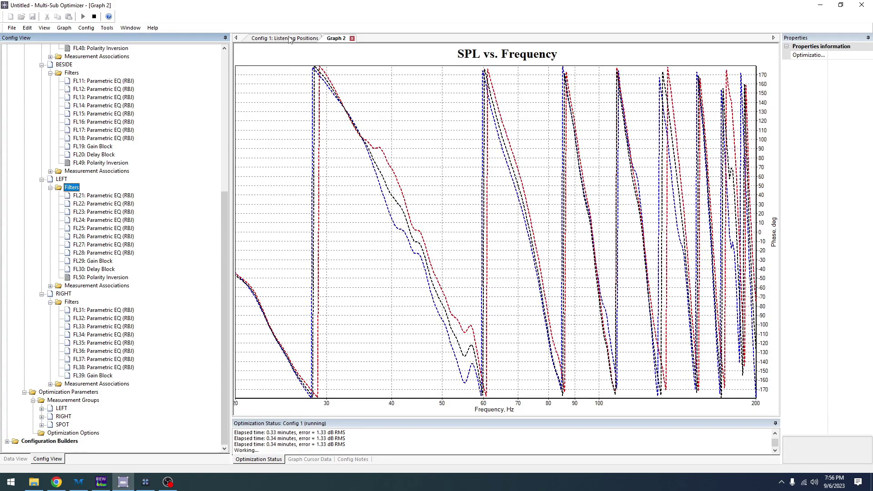
{"action": "left_click", "coordinate": [289, 39]}
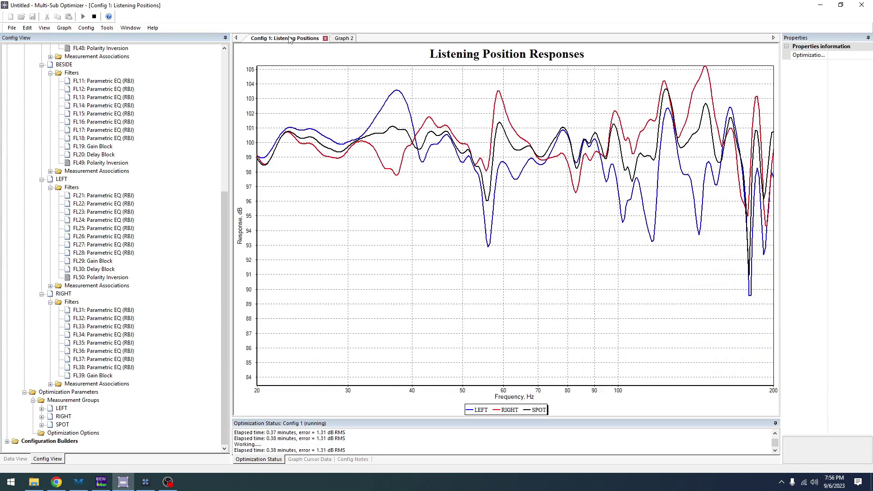